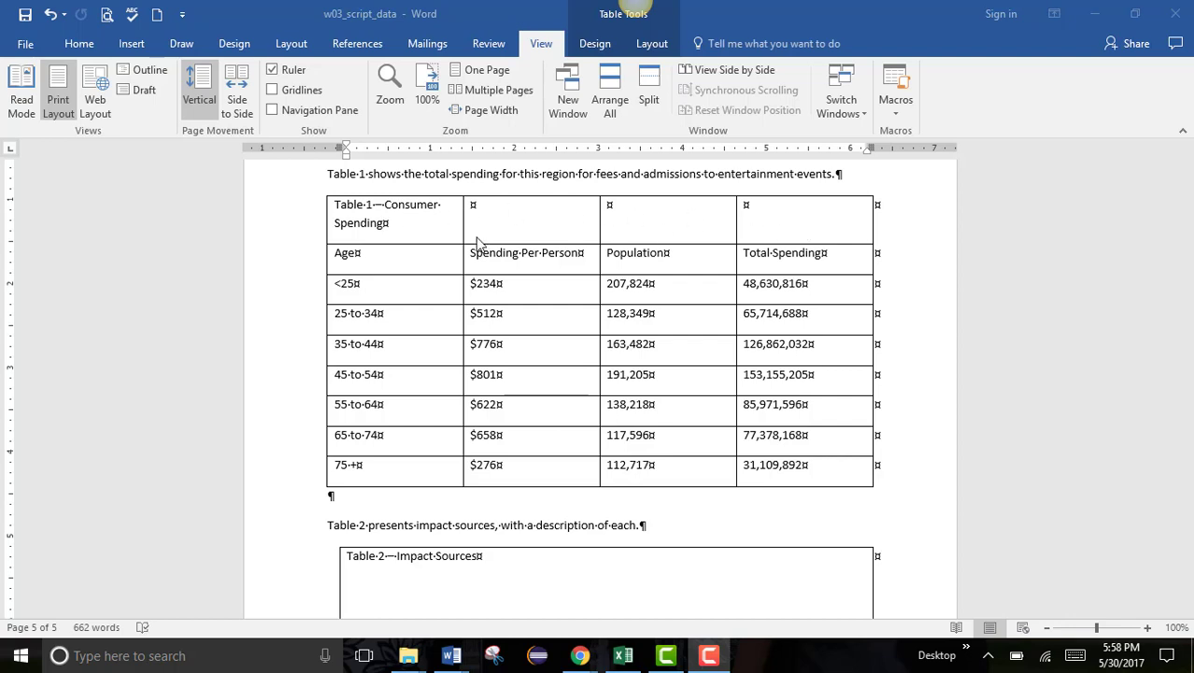
Merge the four cells of Table 1's title row, "Table 1 – Consumer Spending", into one cell.
{"action": "scroll", "coordinate": [861, 227], "scroll_direction": "up", "scroll_amount": 1}
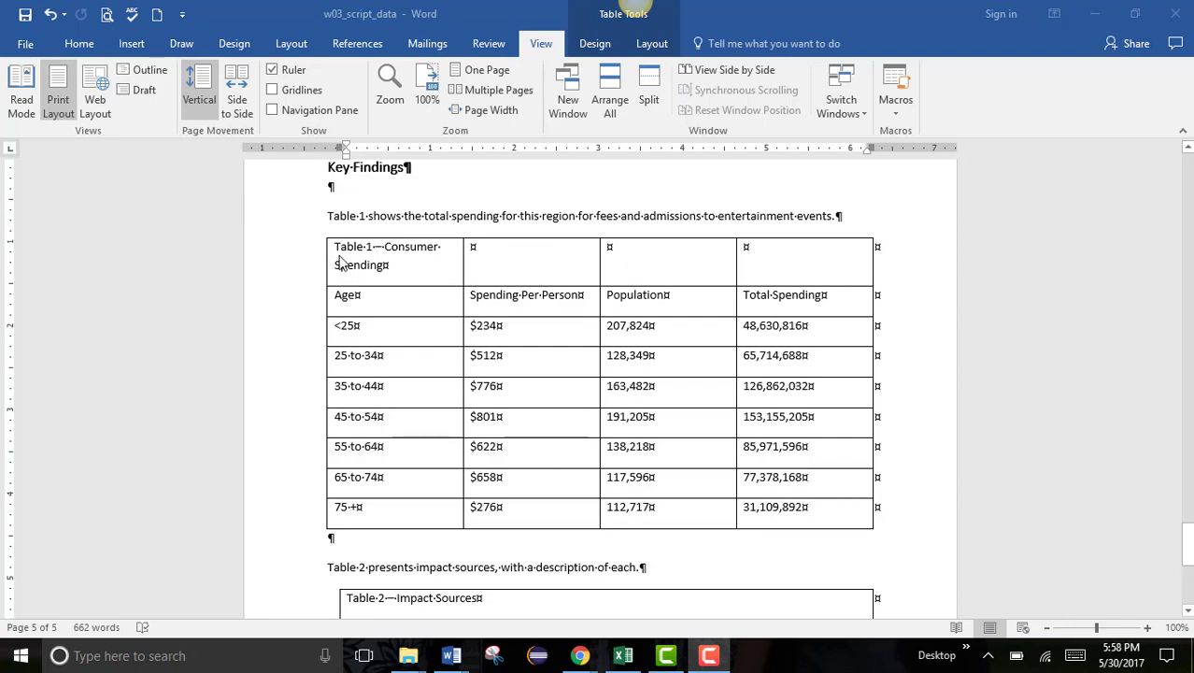
{"action": "left_click_drag", "start_coordinate": [334, 247], "coordinate": [820, 267]}
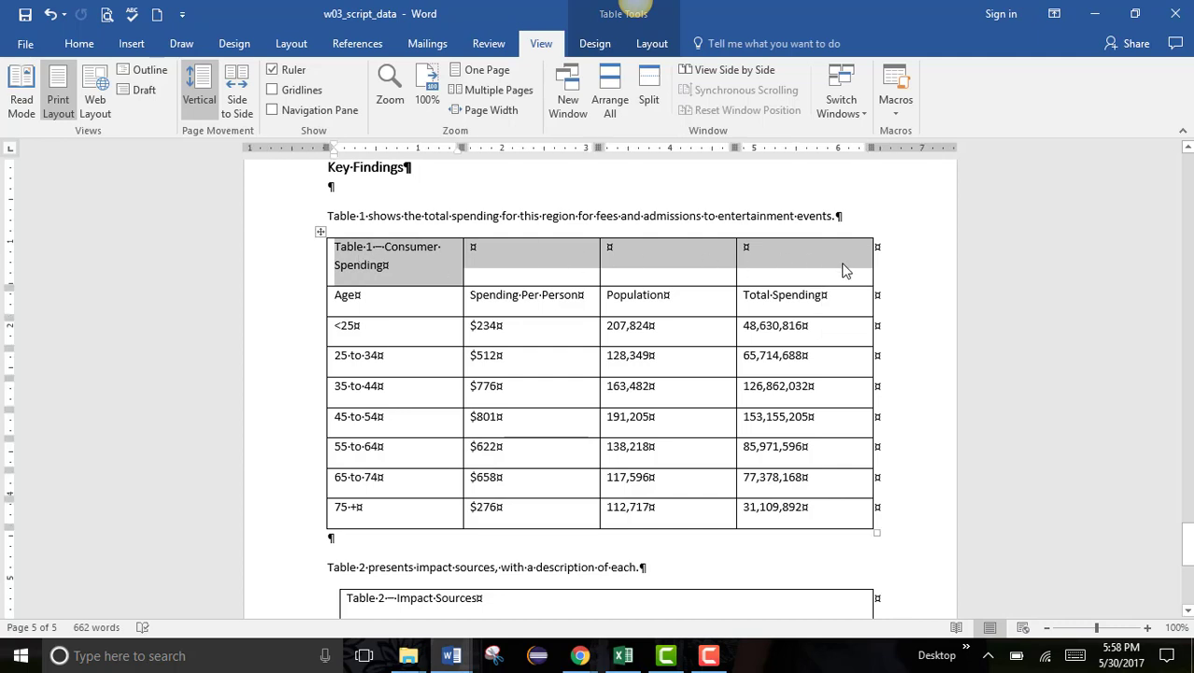
{"action": "left_click", "coordinate": [596, 43]}
{"action": "left_click", "coordinate": [652, 47]}
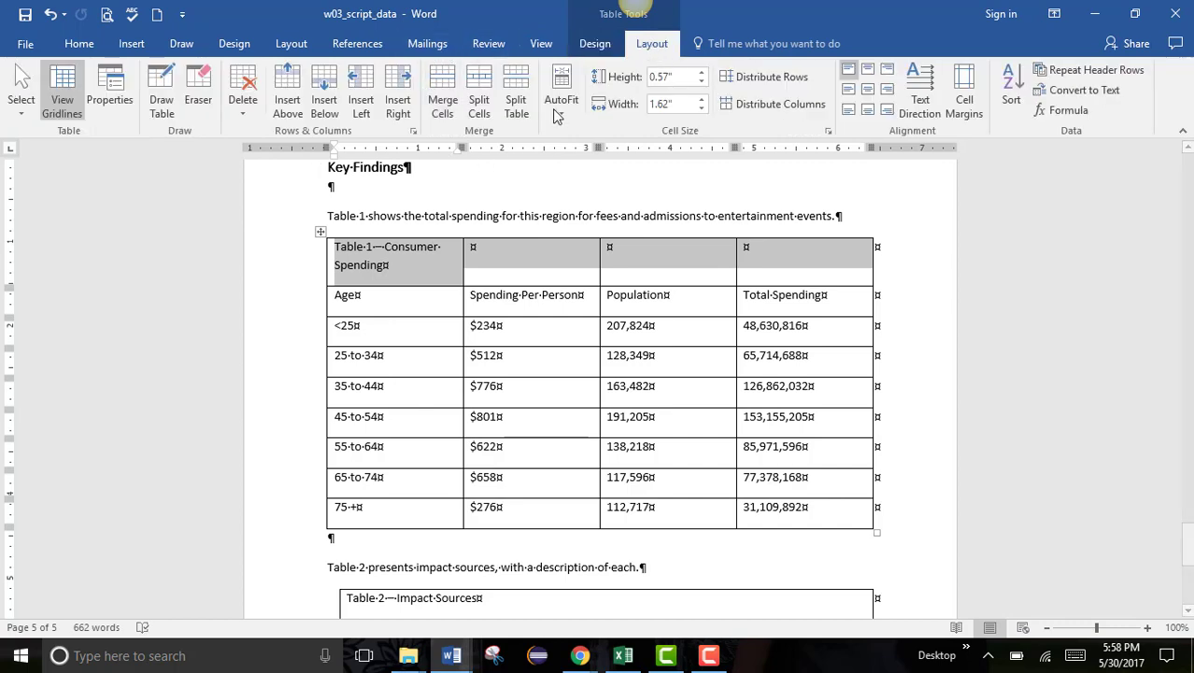
{"action": "left_click", "coordinate": [439, 104]}
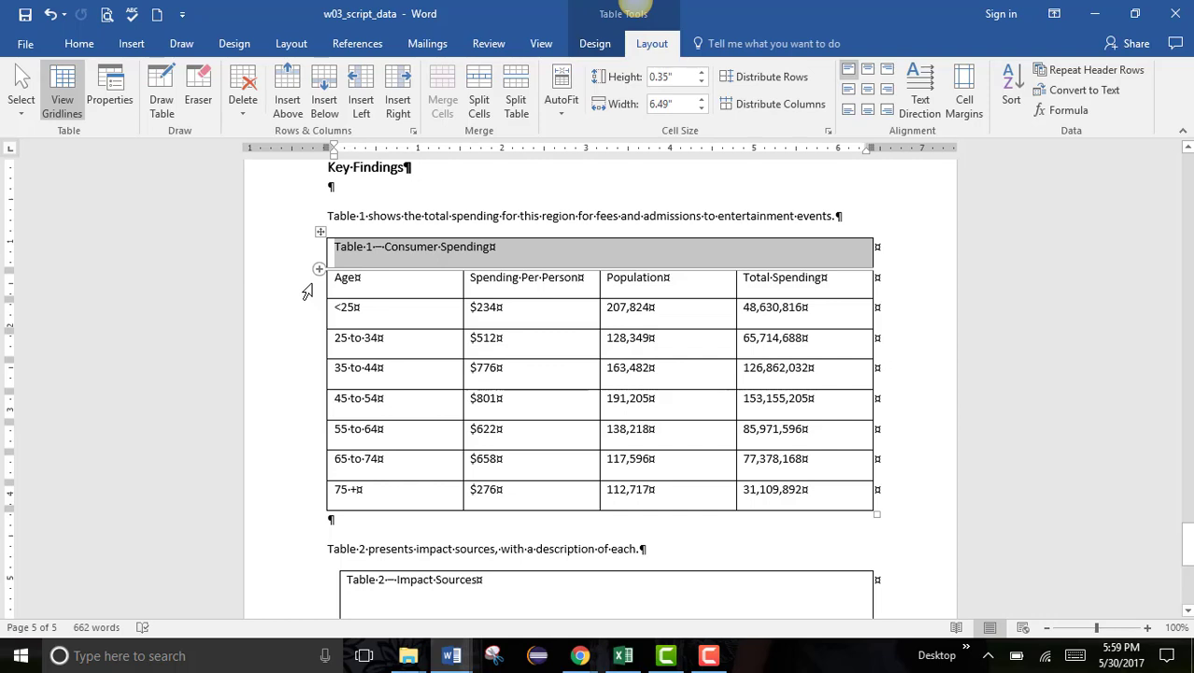
Set the height of all Table 1 rows from the Age heading row through the 75 + row to 0.3 inches.
{"action": "left_click_drag", "start_coordinate": [309, 292], "coordinate": [309, 494]}
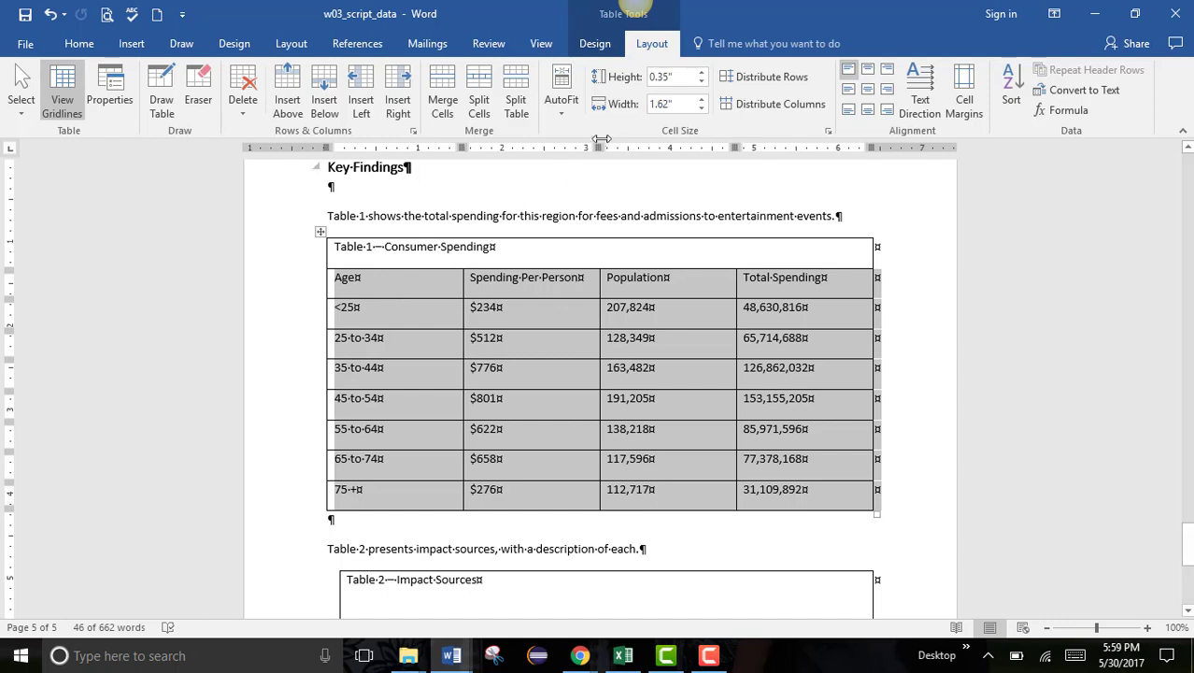
{"action": "left_click", "coordinate": [687, 80]}
{"action": "left_click", "coordinate": [702, 83]}
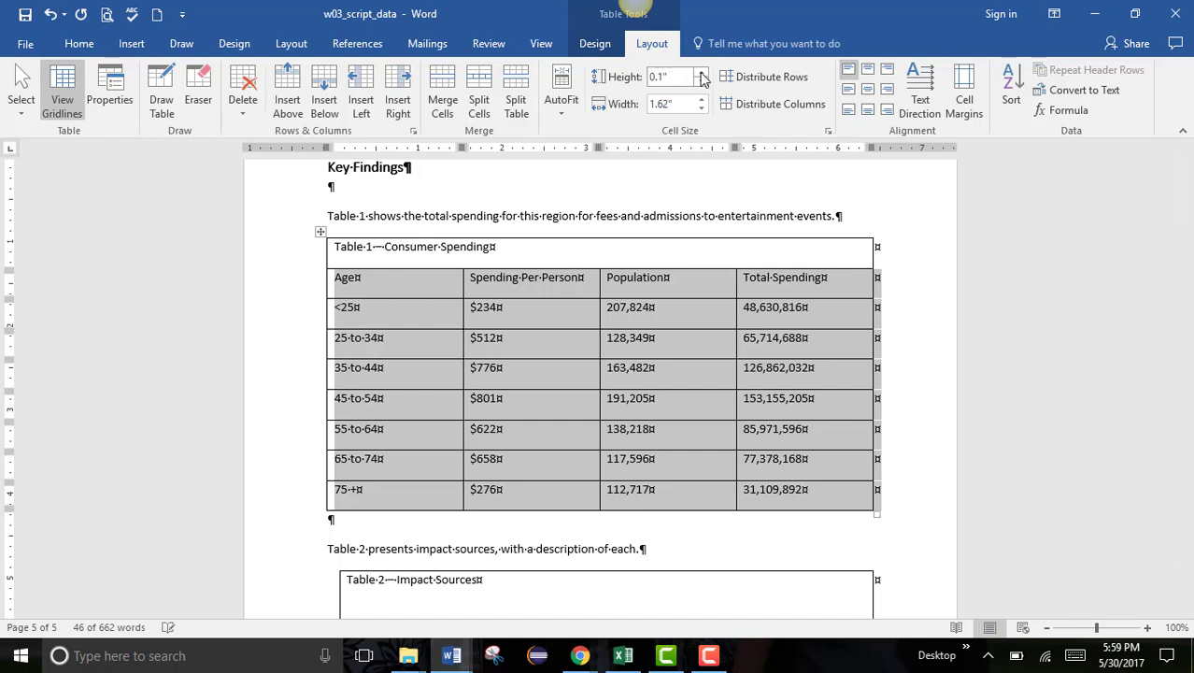
{"action": "left_click", "coordinate": [702, 74]}
{"action": "left_click", "coordinate": [702, 74]}
{"action": "left_click", "coordinate": [703, 74]}
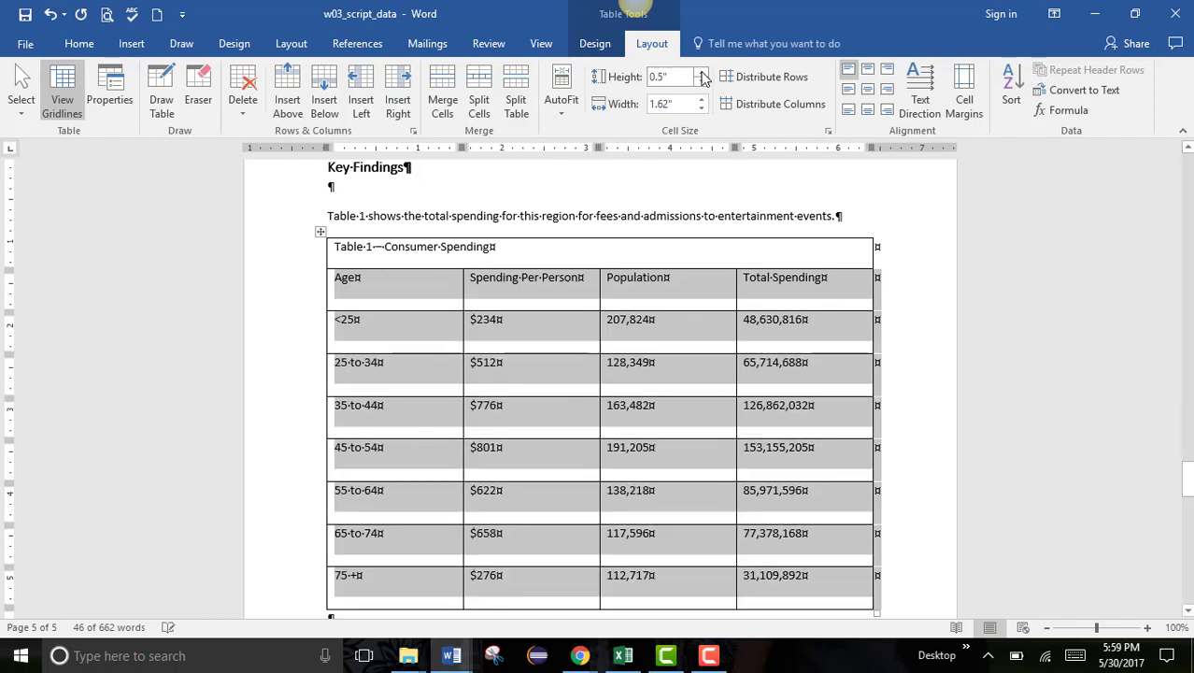
{"action": "left_click", "coordinate": [702, 84]}
{"action": "left_click", "coordinate": [702, 83]}
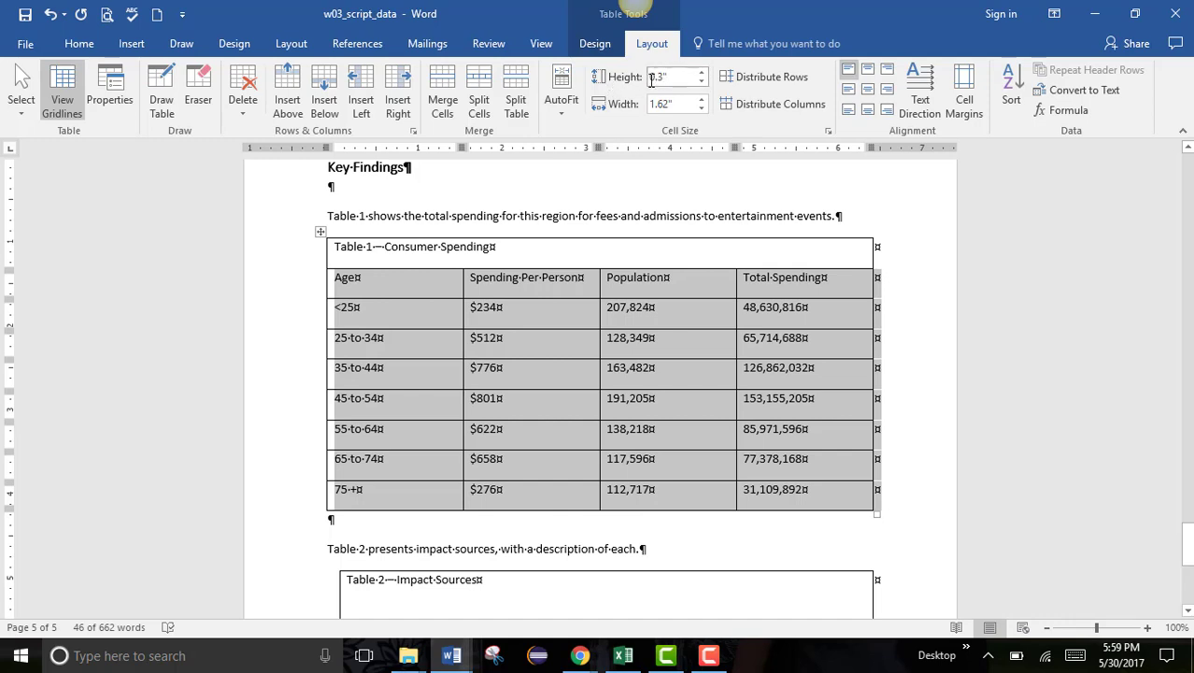
Try splitting the seven age-range cells into two columns without merging them first, and undo the split.
{"action": "left_click", "coordinate": [371, 301]}
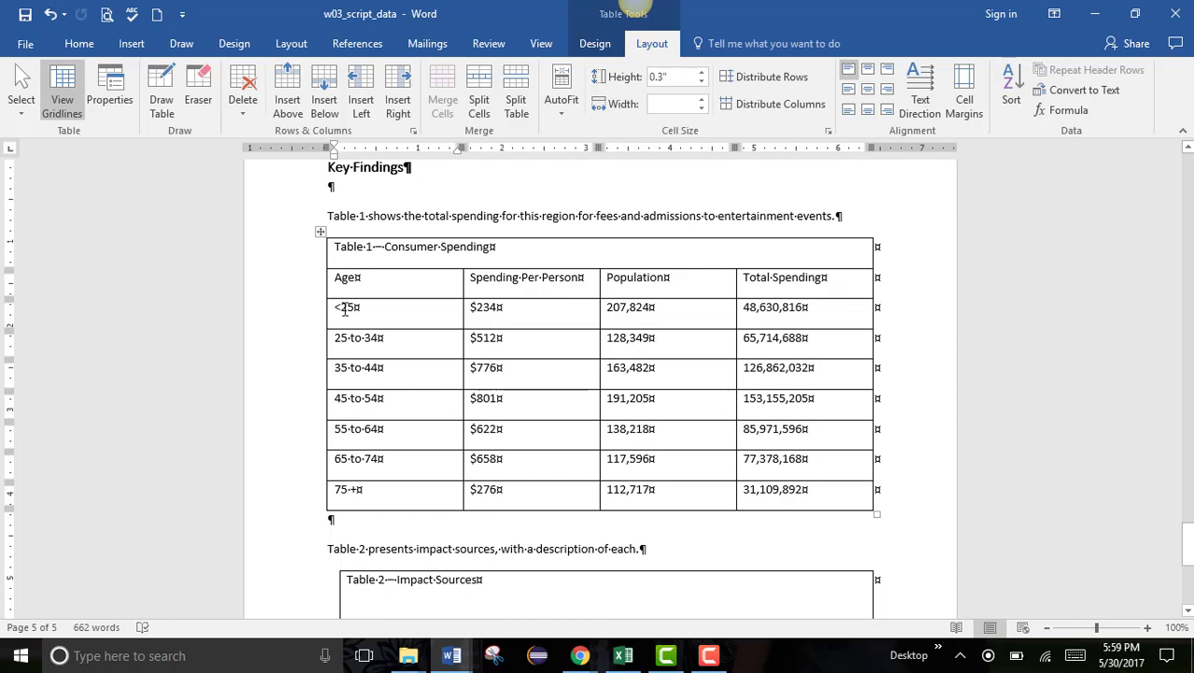
{"action": "mouse_move", "coordinate": [345, 309]}
{"action": "left_mouse_down"}
{"action": "mouse_move", "coordinate": [379, 377]}
{"action": "mouse_move", "coordinate": [392, 483]}
{"action": "left_mouse_up"}
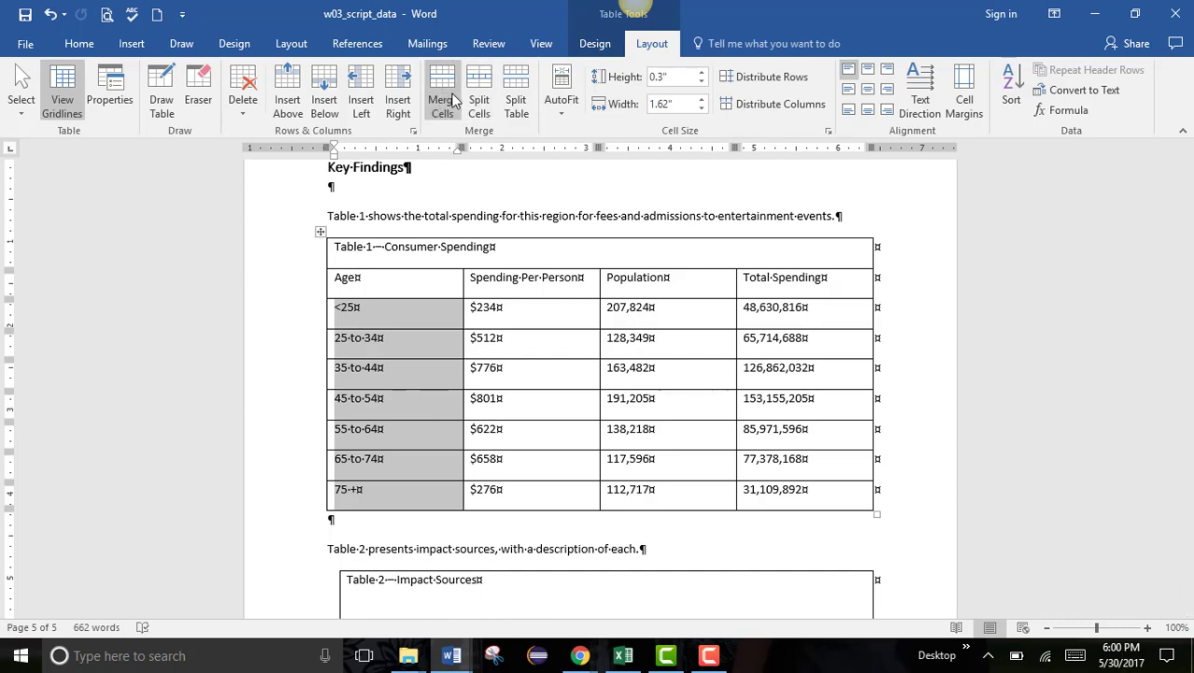
{"action": "left_click", "coordinate": [479, 105]}
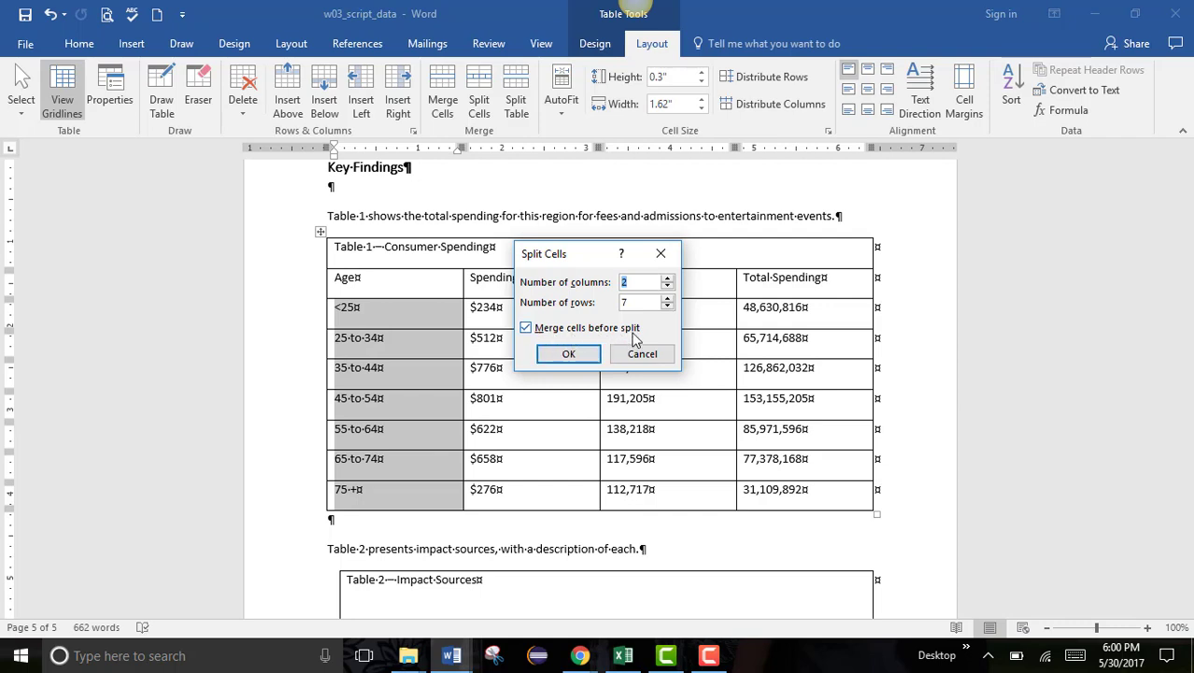
{"action": "left_click", "coordinate": [526, 329]}
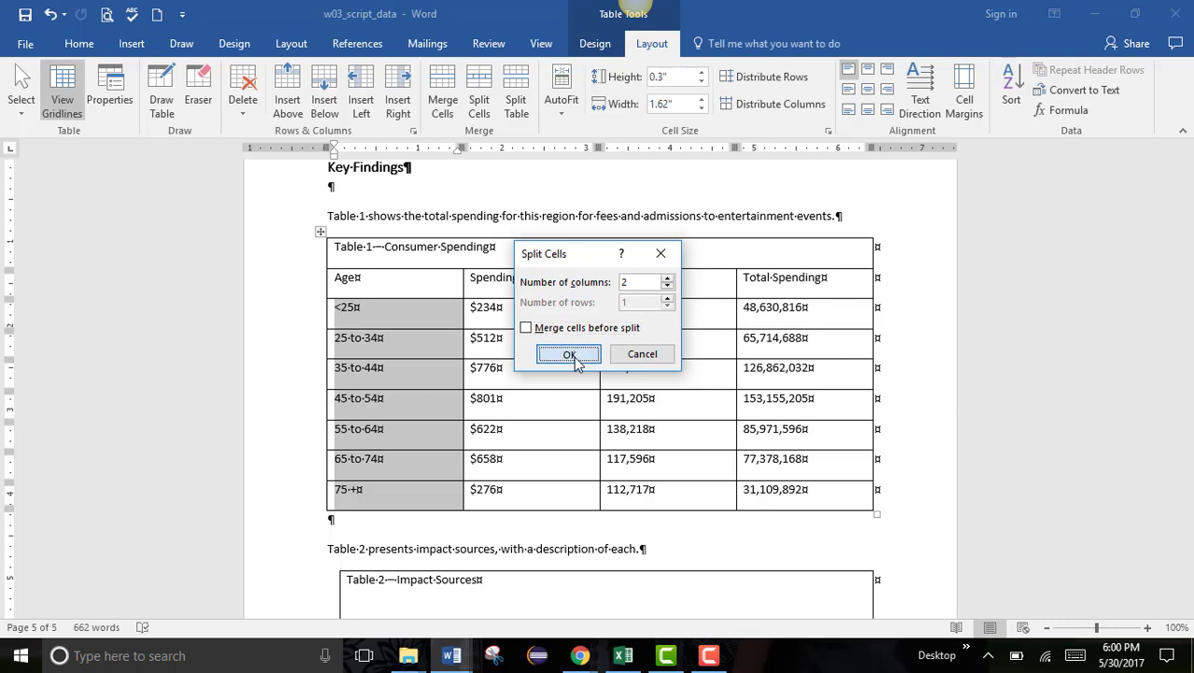
{"action": "left_click", "coordinate": [574, 356]}
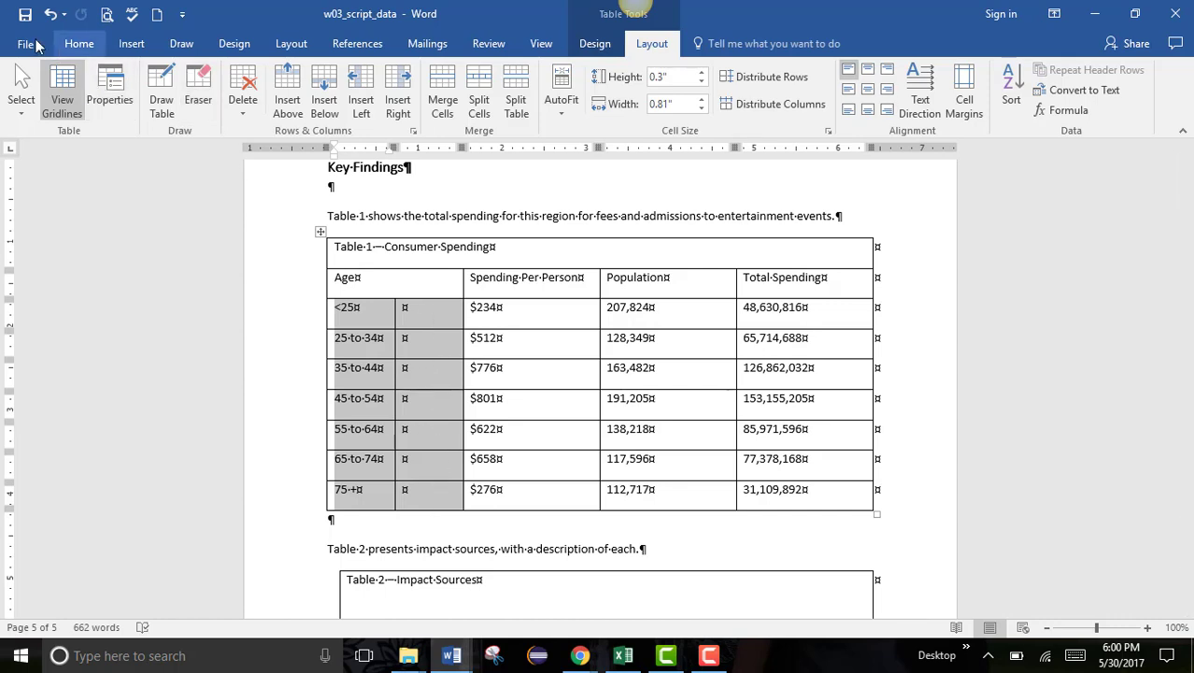
{"action": "left_click", "coordinate": [51, 16]}
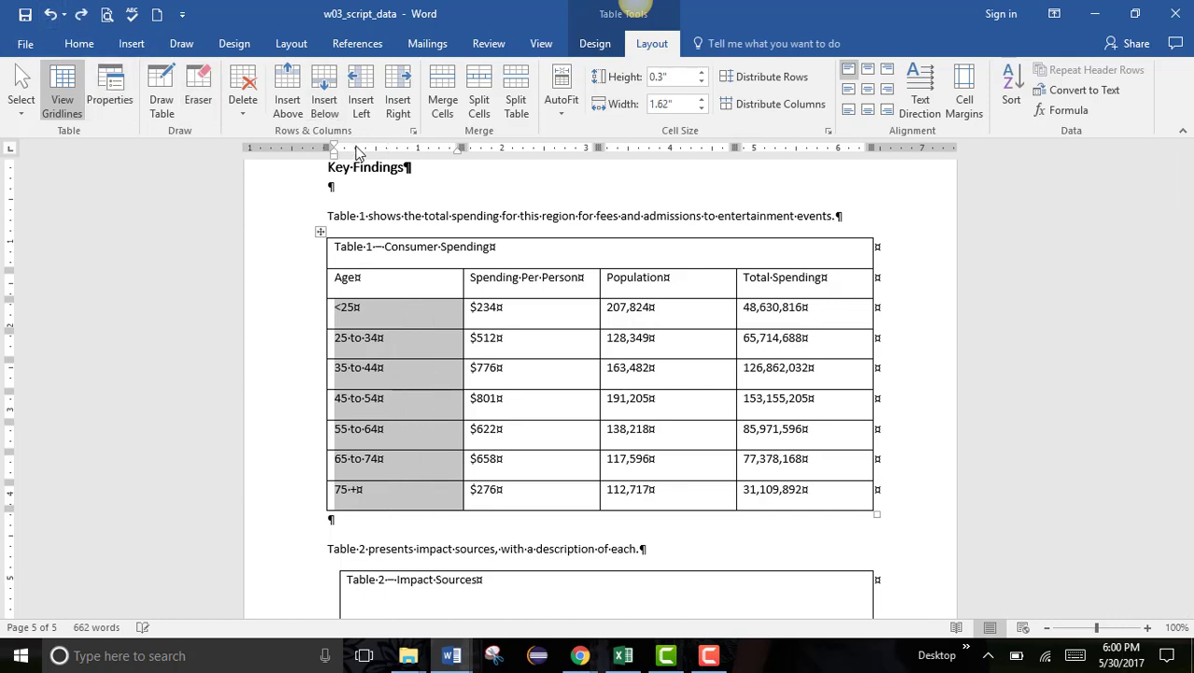
Try splitting the seven age-range cells into 2 columns and 7 rows with merging before the split, and undo it.
{"action": "left_click", "coordinate": [482, 114]}
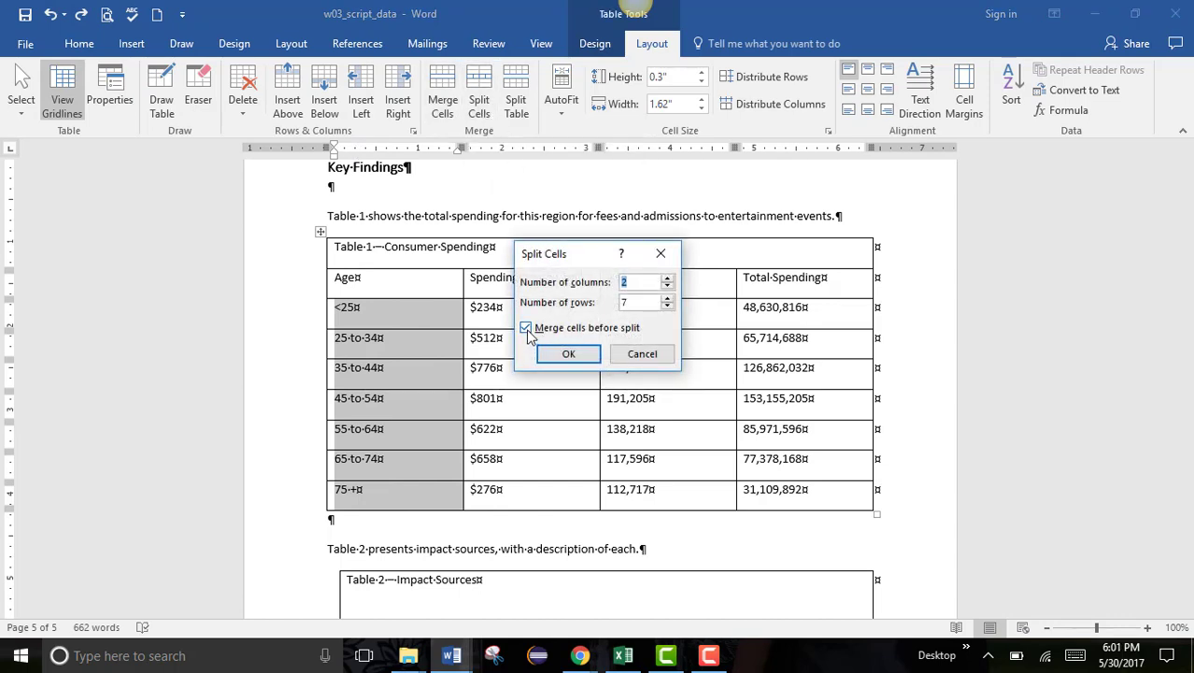
{"action": "left_click", "coordinate": [562, 356]}
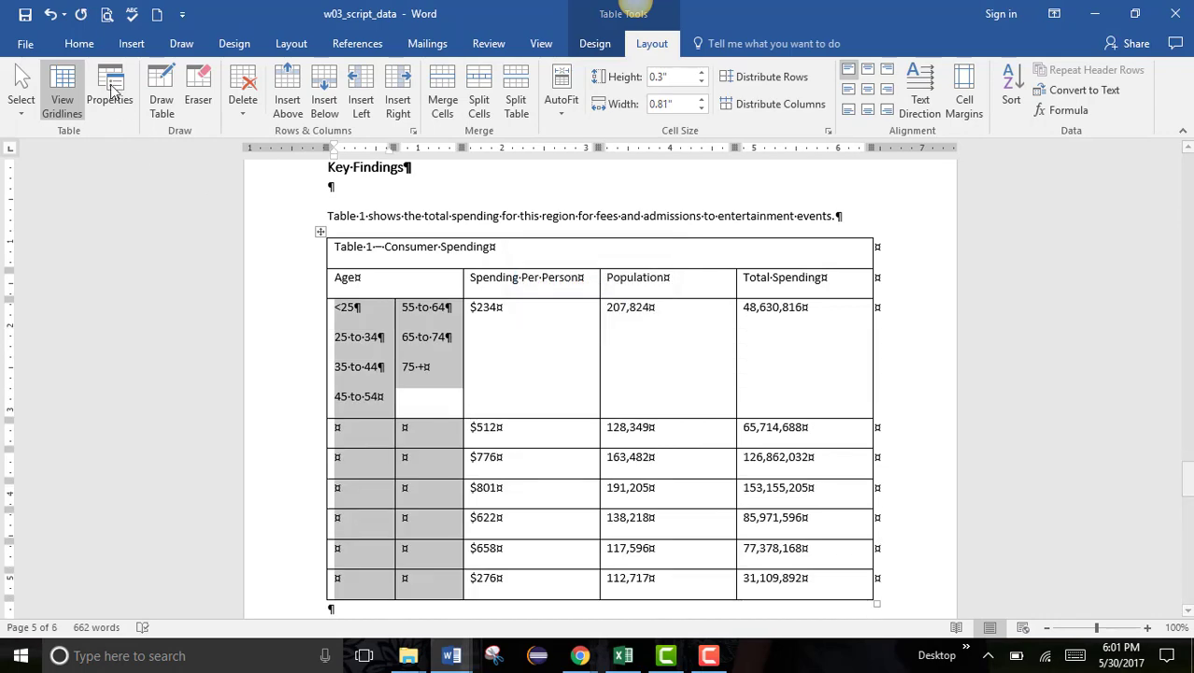
{"action": "left_click", "coordinate": [50, 15]}
{"action": "left_click", "coordinate": [51, 15]}
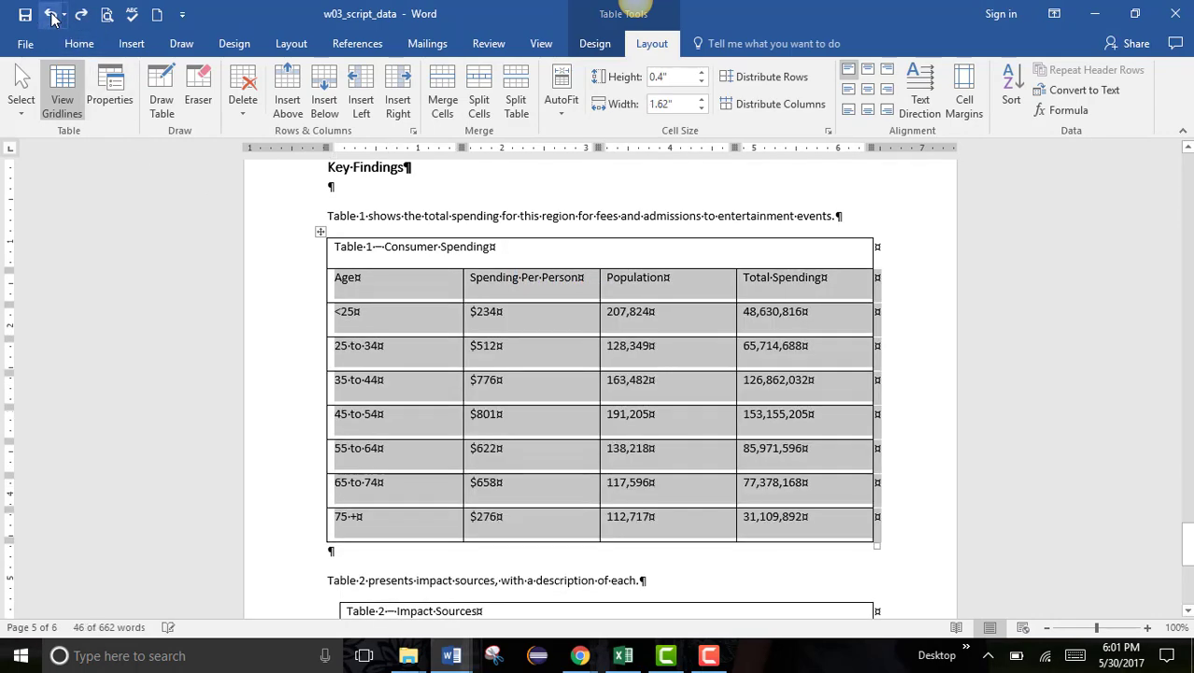
{"action": "left_click", "coordinate": [50, 15]}
{"action": "left_click", "coordinate": [82, 15]}
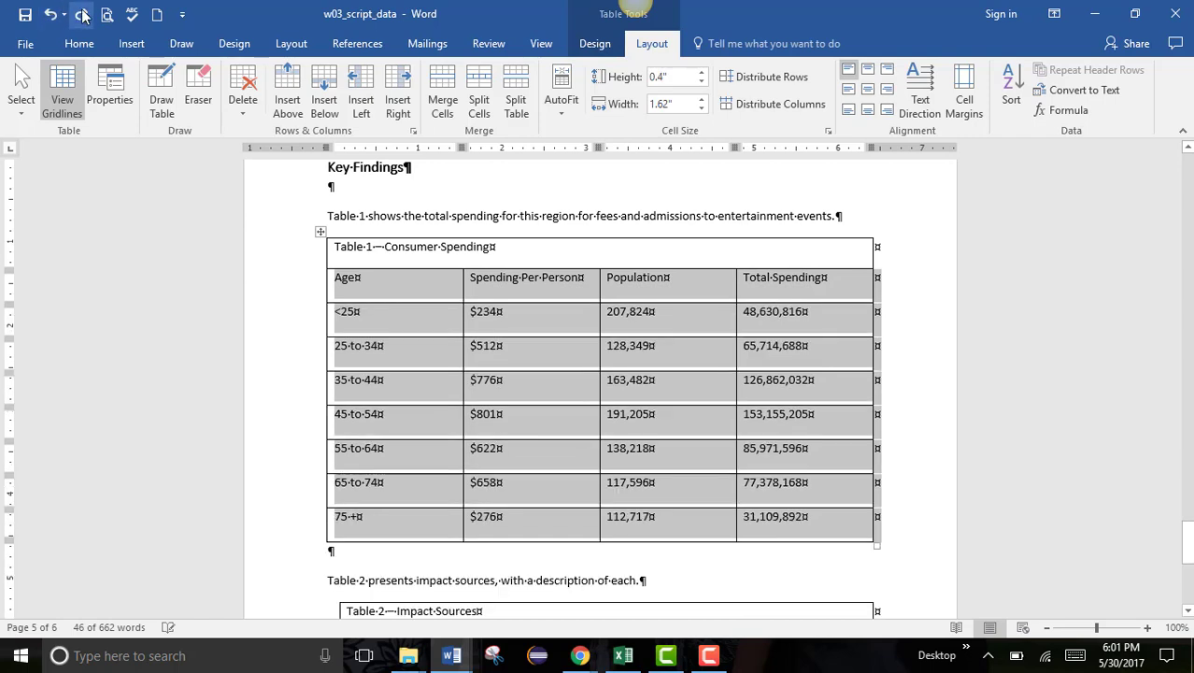
Split the age-range cells from <25 through 75 + into 2 columns with merging before the split turned off.
{"action": "left_click", "coordinate": [327, 306]}
{"action": "left_click_drag", "start_coordinate": [425, 334], "coordinate": [440, 490]}
{"action": "left_click", "coordinate": [484, 99]}
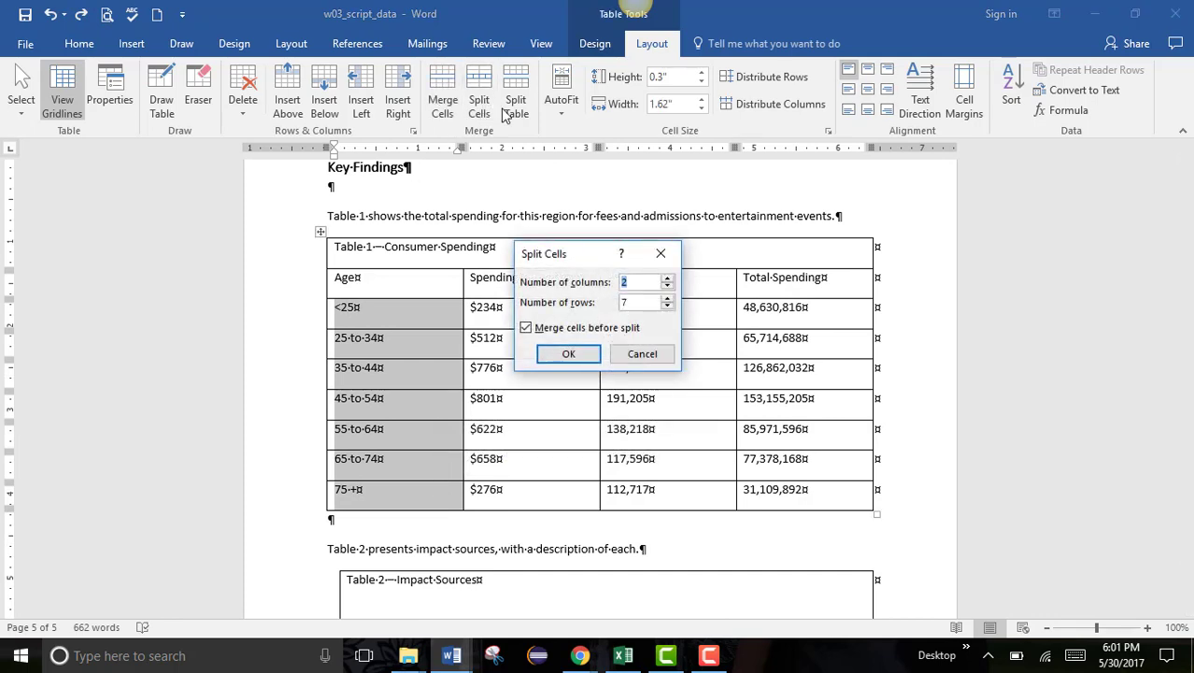
{"action": "left_click", "coordinate": [526, 327]}
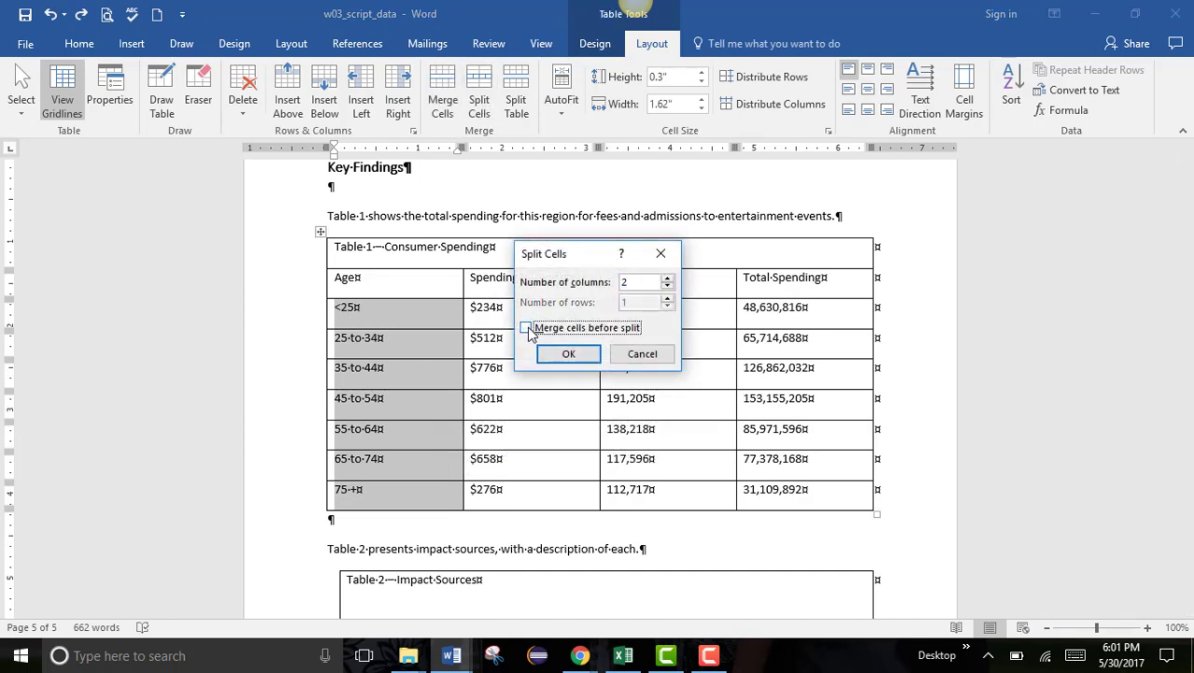
{"action": "left_click", "coordinate": [560, 356]}
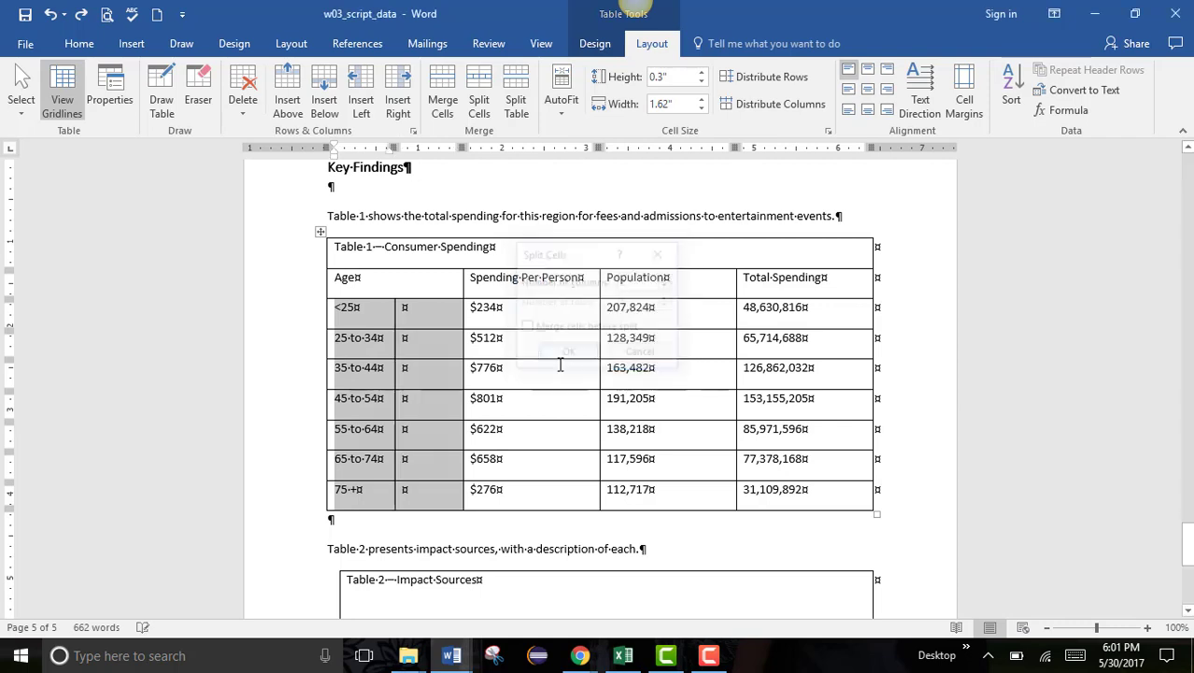
Extend the Age column heading in Table 1 to read "Age/Category".
{"action": "left_click", "coordinate": [432, 315]}
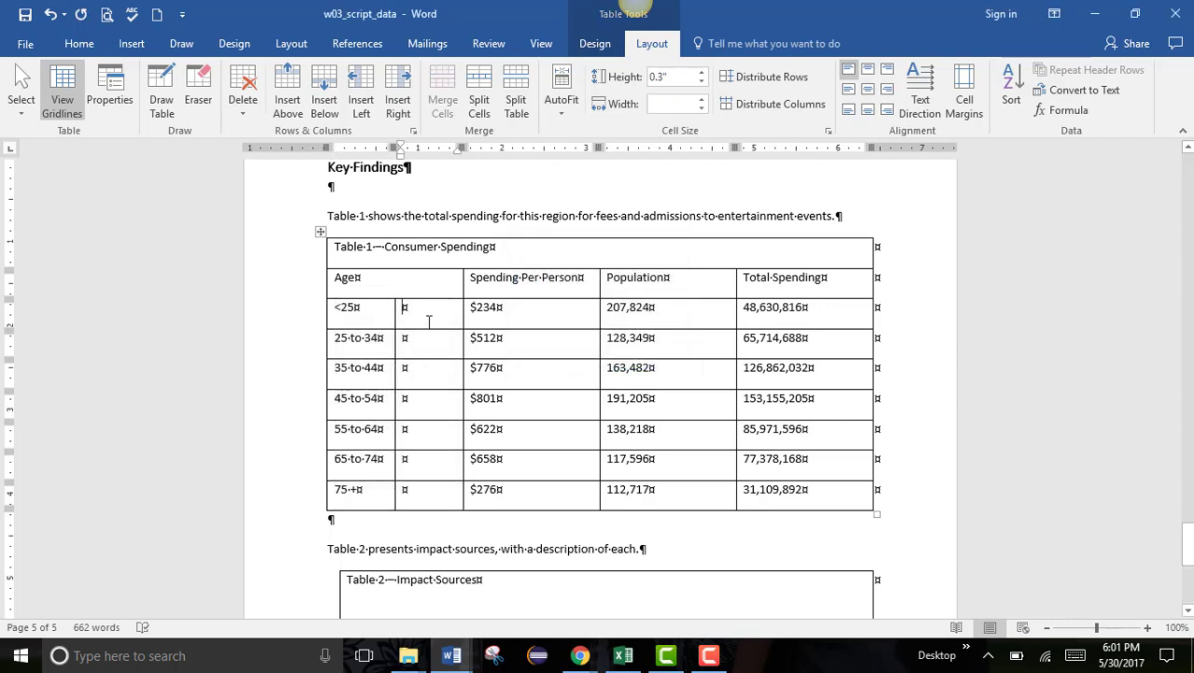
{"action": "left_click", "coordinate": [366, 287]}
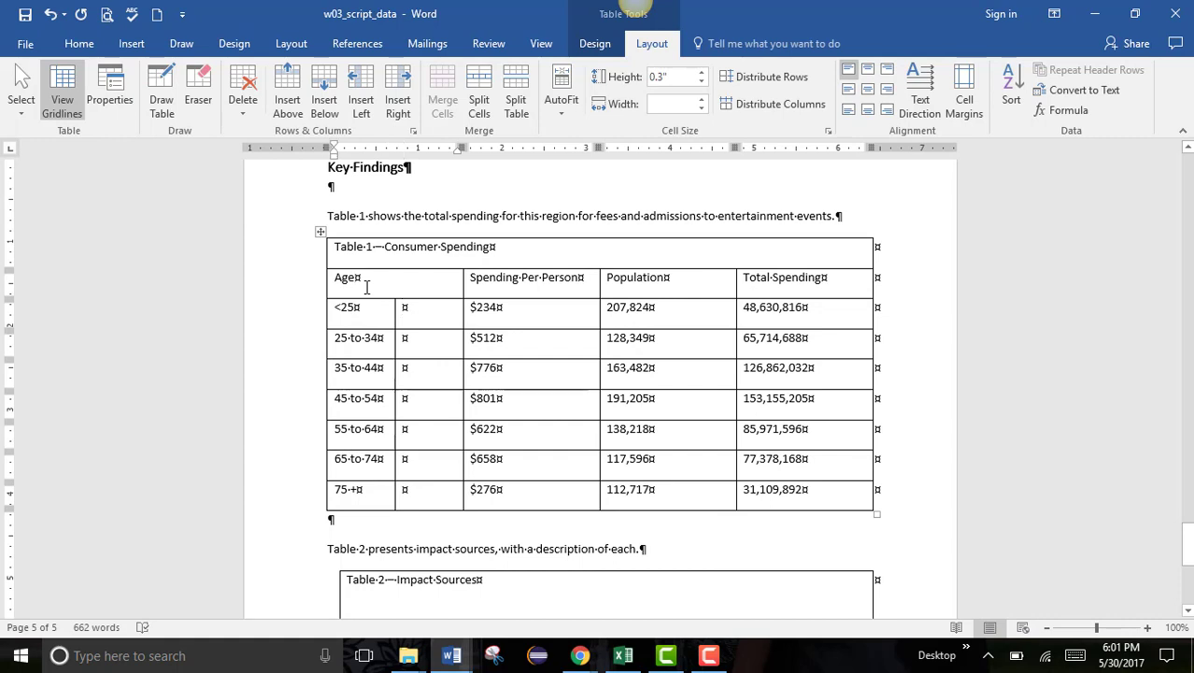
{"action": "type", "text": "/Category"}
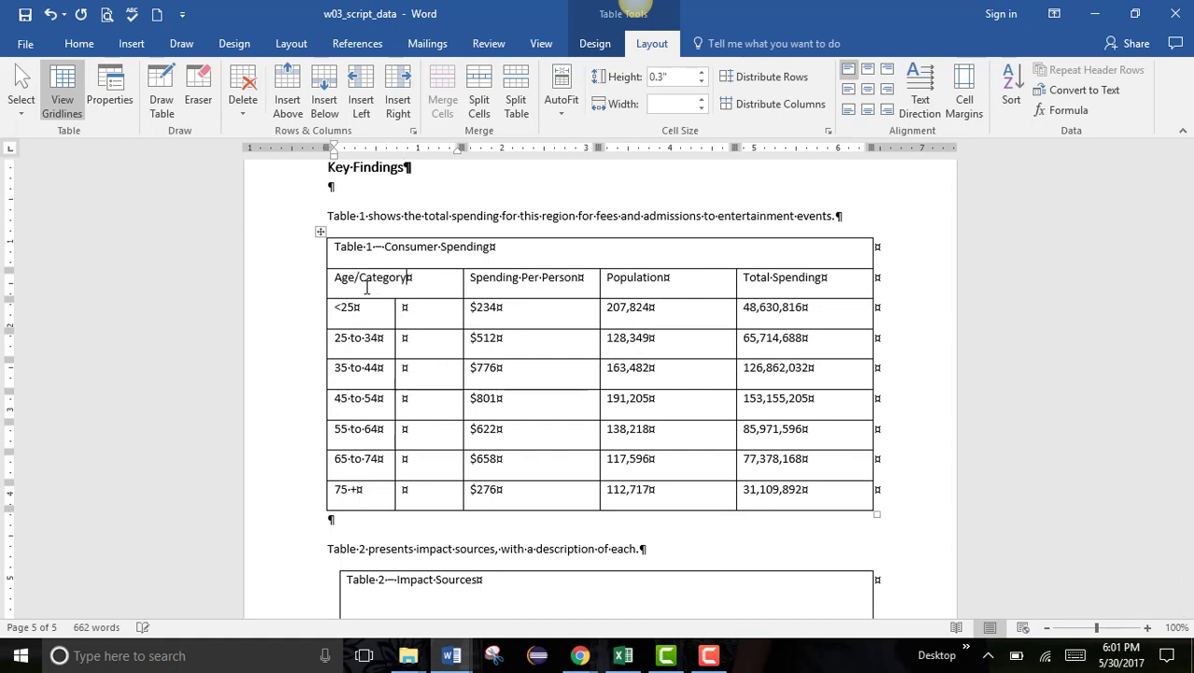
Fill the empty cells beside the age ranges with the category numbers 101 through 107, in order from <25 to 75 +.
{"action": "left_click", "coordinate": [433, 310]}
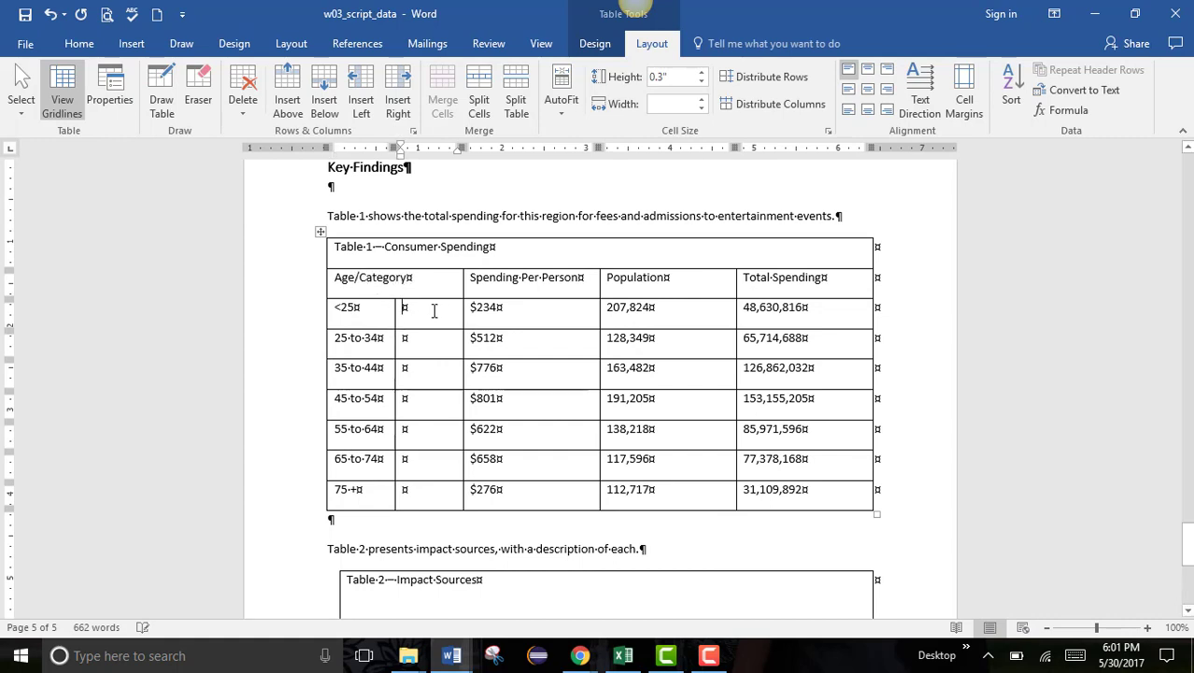
{"action": "type", "text": "101"}
{"action": "key", "text": "Down"}
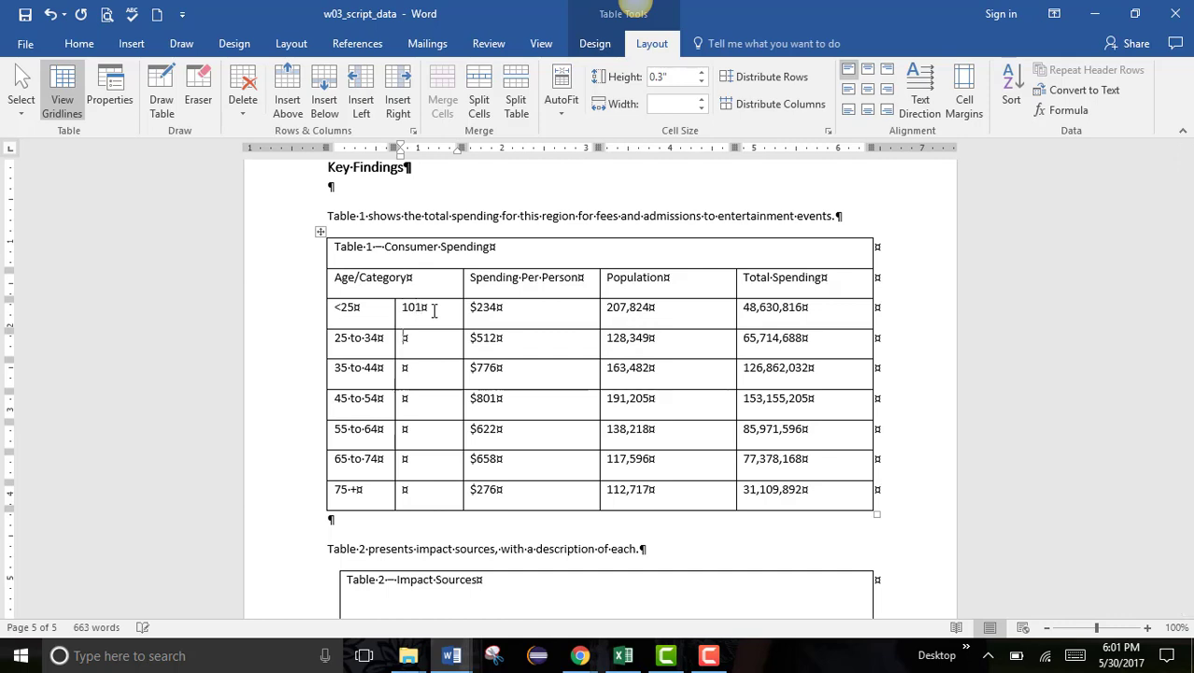
{"action": "type", "text": "102"}
{"action": "key", "text": "Down"}
{"action": "type", "text": "103"}
{"action": "key", "text": "Down"}
{"action": "type", "text": "1"}
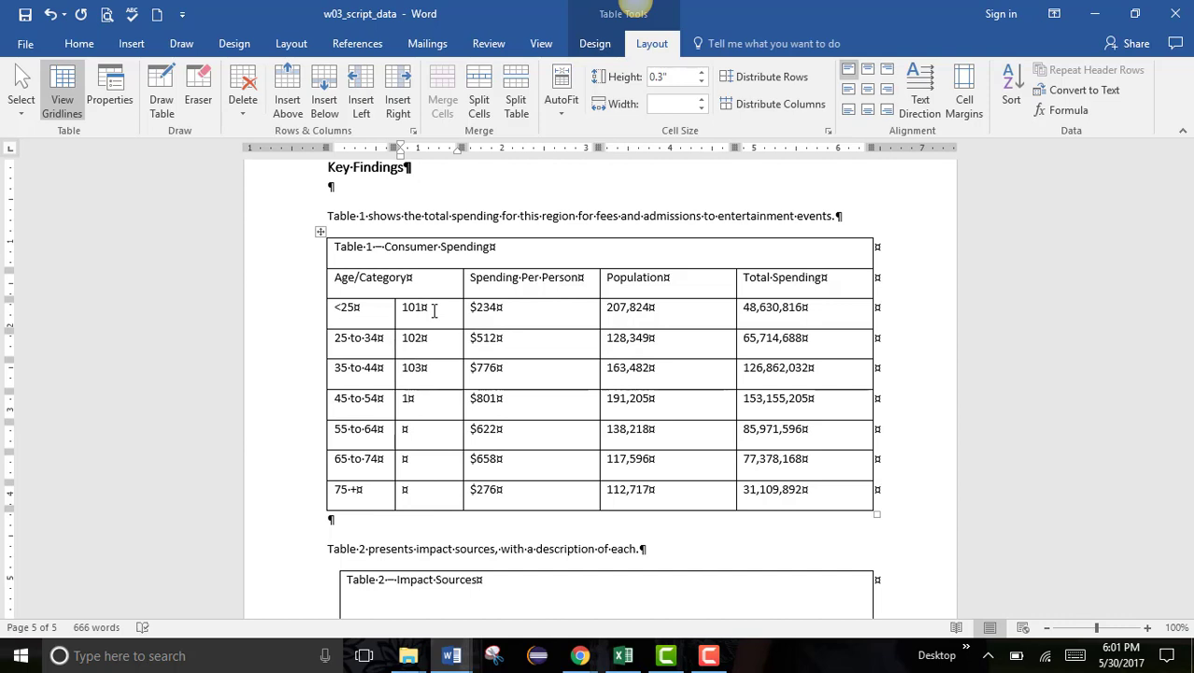
{"action": "type", "text": "04"}
{"action": "key", "text": "Down"}
{"action": "type", "text": "105"}
{"action": "key", "text": "Down"}
{"action": "type", "text": "10"}
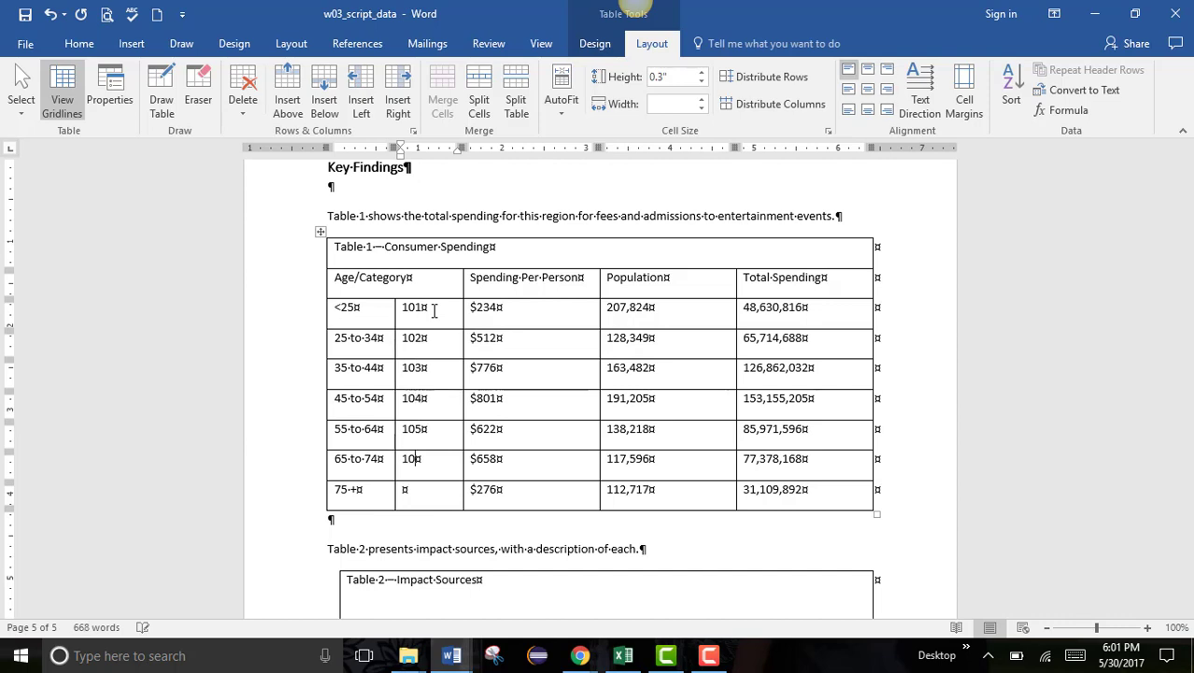
{"action": "type", "text": "6"}
{"action": "key", "text": "Down"}
{"action": "type", "text": "107"}
{"action": "key", "text": "Up"}
{"action": "key", "text": "Up"}
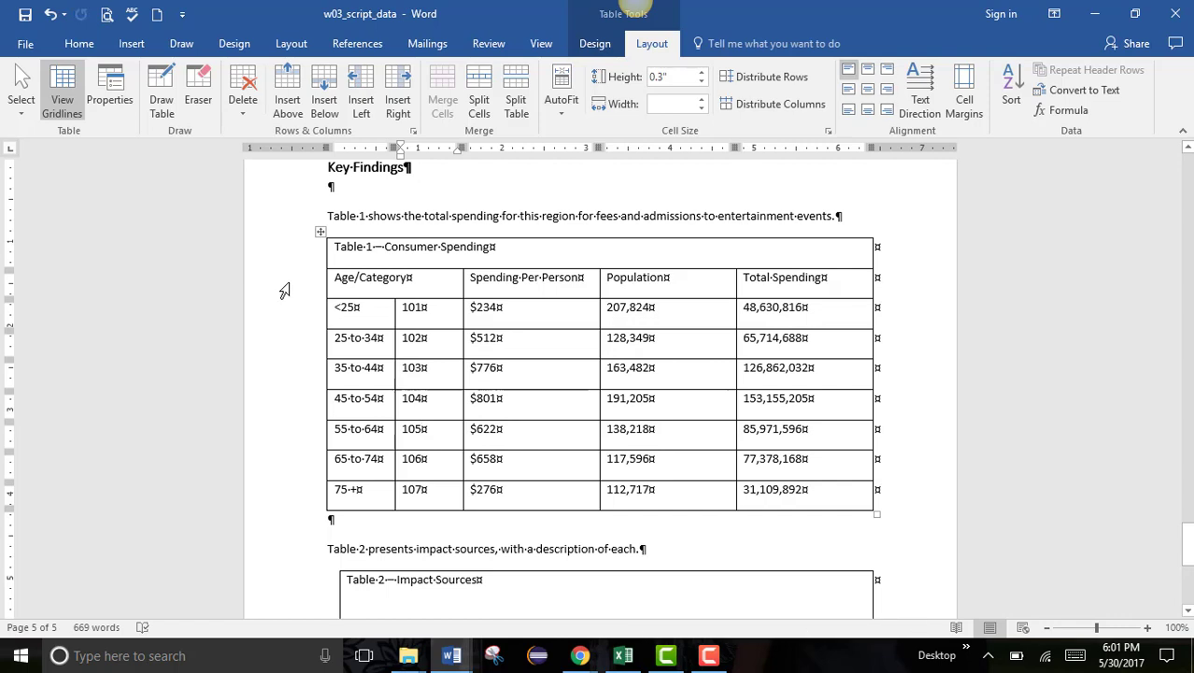
Center the text of Table 1's column heading row both horizontally and vertically within its cells.
{"action": "mouse_move", "coordinate": [310, 291]}
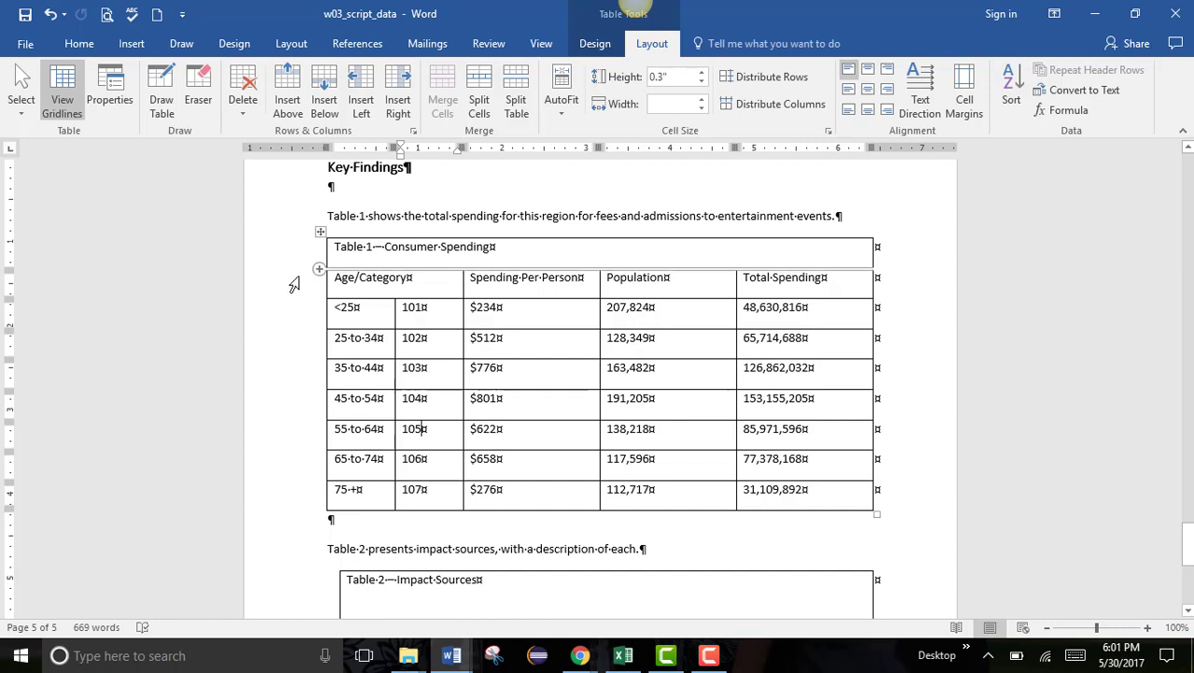
{"action": "left_click", "coordinate": [289, 293]}
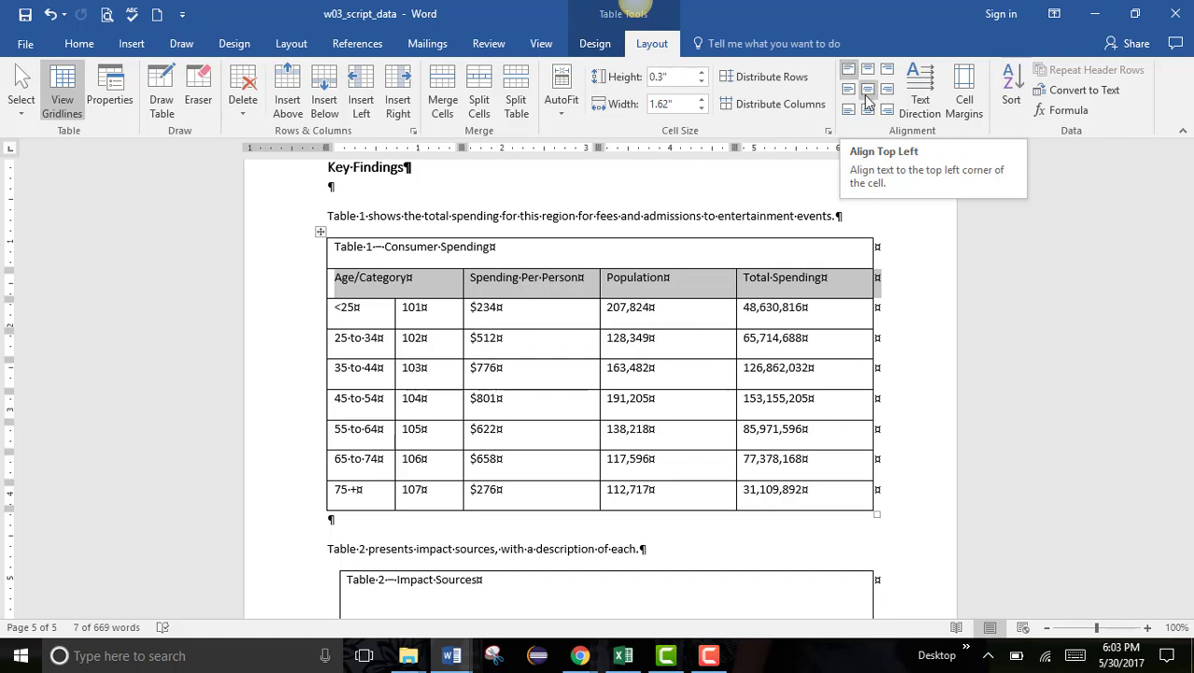
{"action": "left_click", "coordinate": [867, 98]}
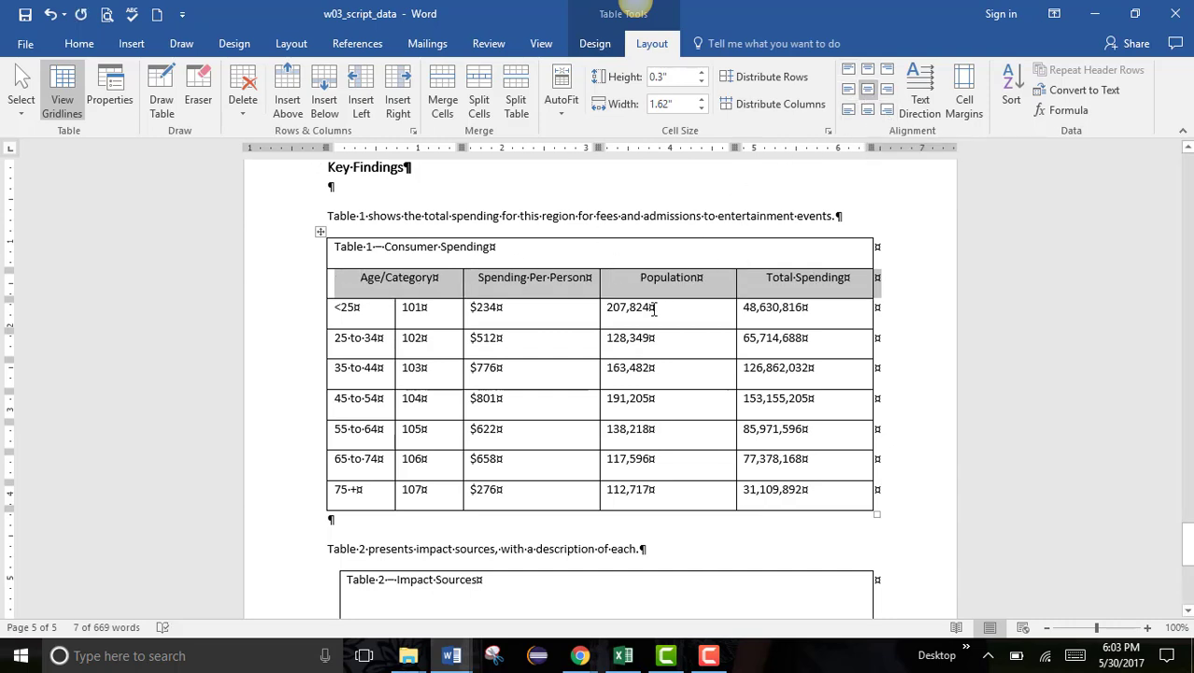
Try a height of 0.7 inches for the column heading row and return it to 0.3 inches.
{"action": "left_click", "coordinate": [700, 73]}
{"action": "left_click", "coordinate": [701, 73]}
{"action": "left_click", "coordinate": [701, 72]}
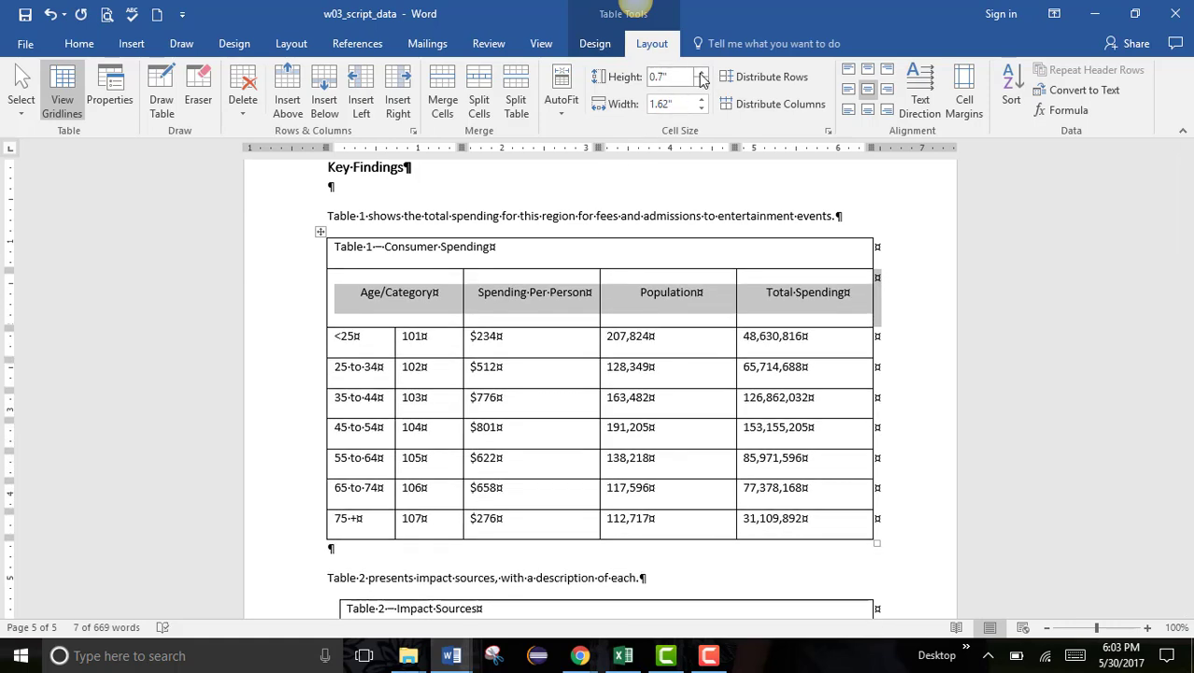
{"action": "left_click", "coordinate": [700, 82]}
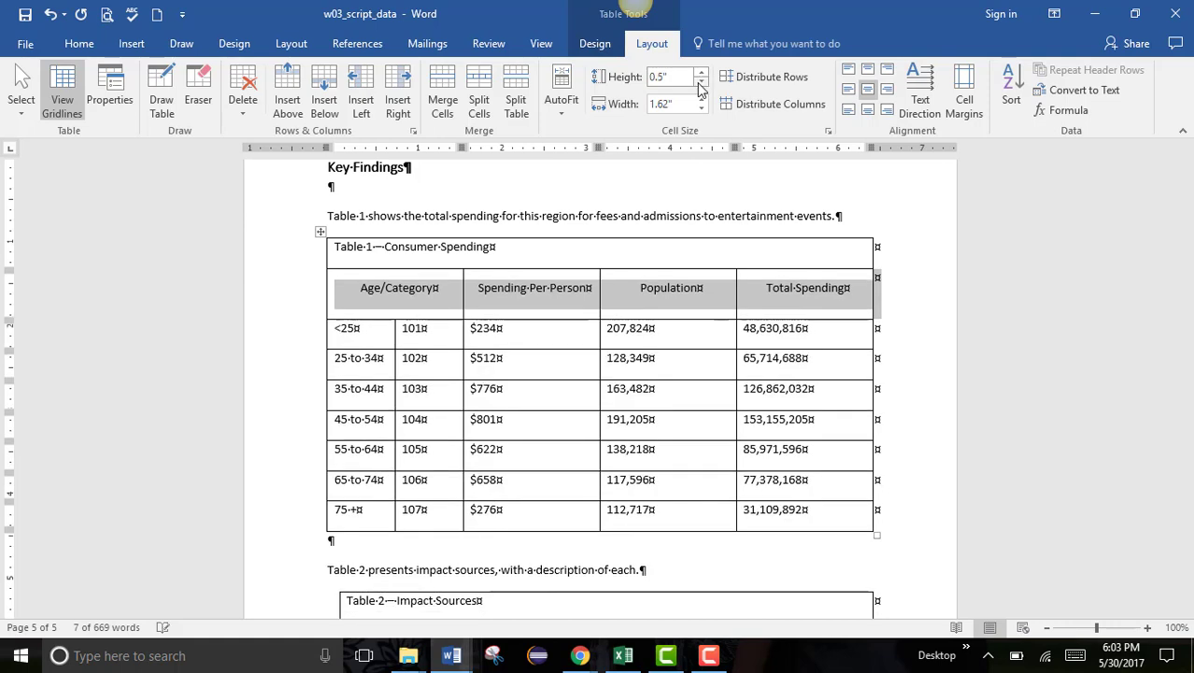
{"action": "left_click", "coordinate": [700, 83]}
{"action": "left_click", "coordinate": [700, 82]}
{"action": "left_click", "coordinate": [700, 82]}
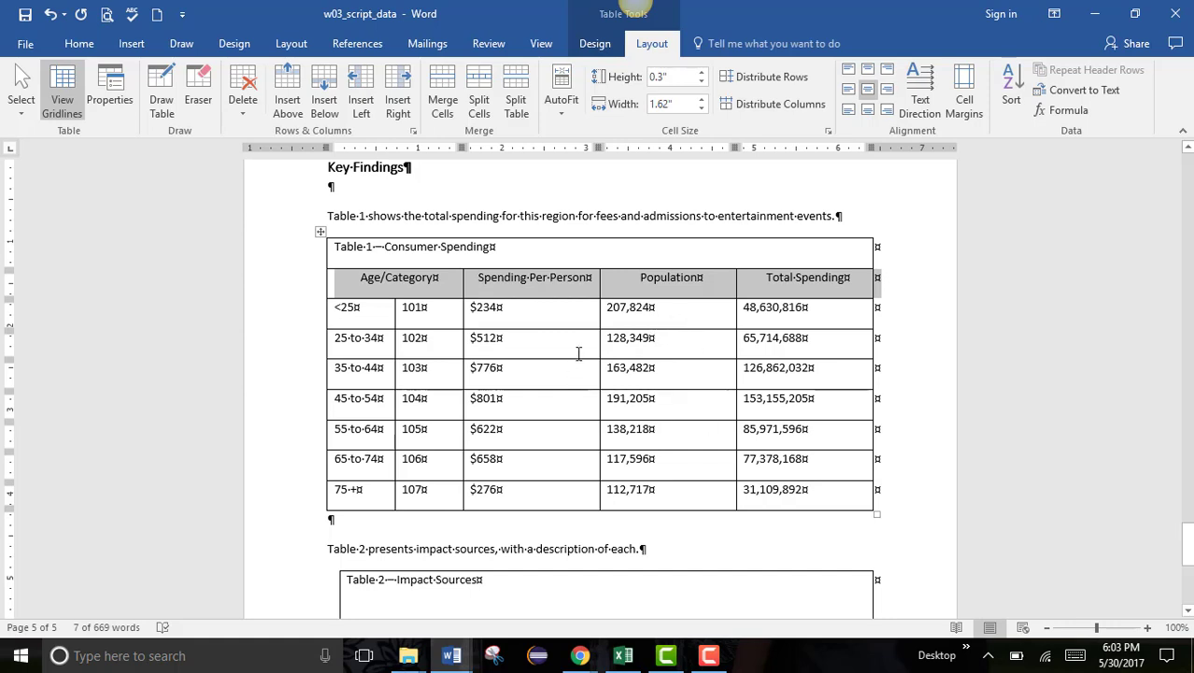
Align the spending, population and total spending values in Table 1 to the right and vertically centered in their cells.
{"action": "left_click_drag", "start_coordinate": [474, 313], "coordinate": [784, 458]}
{"action": "left_click", "coordinate": [483, 327]}
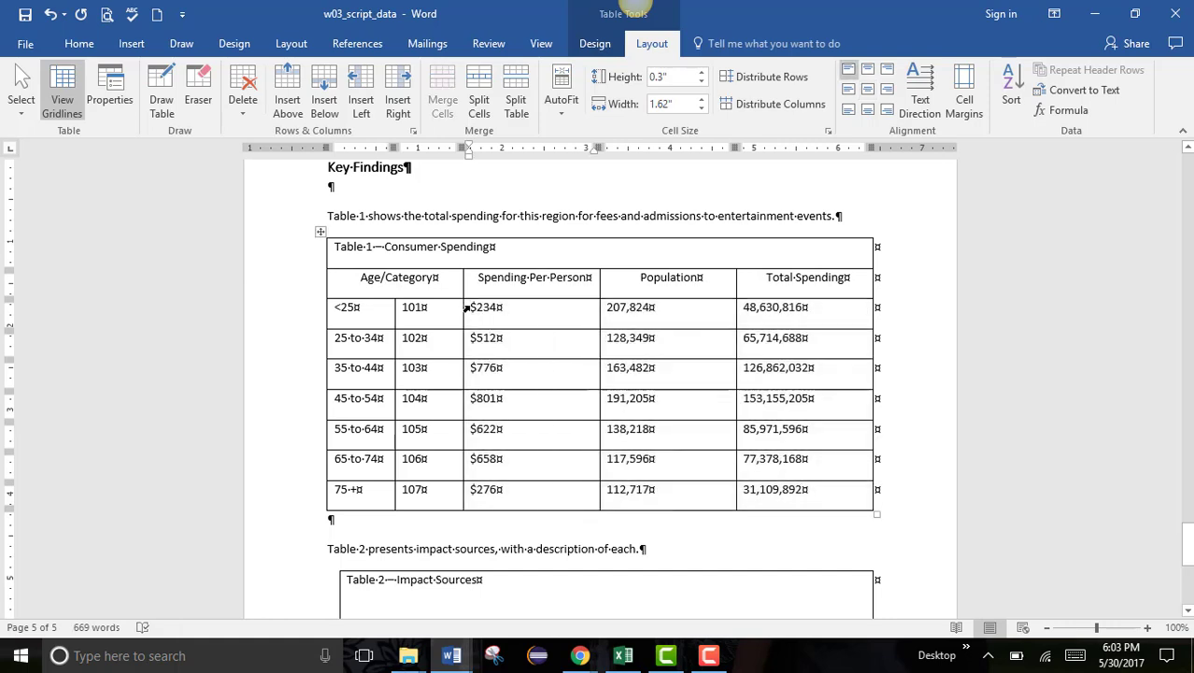
{"action": "left_click_drag", "start_coordinate": [474, 308], "coordinate": [806, 505]}
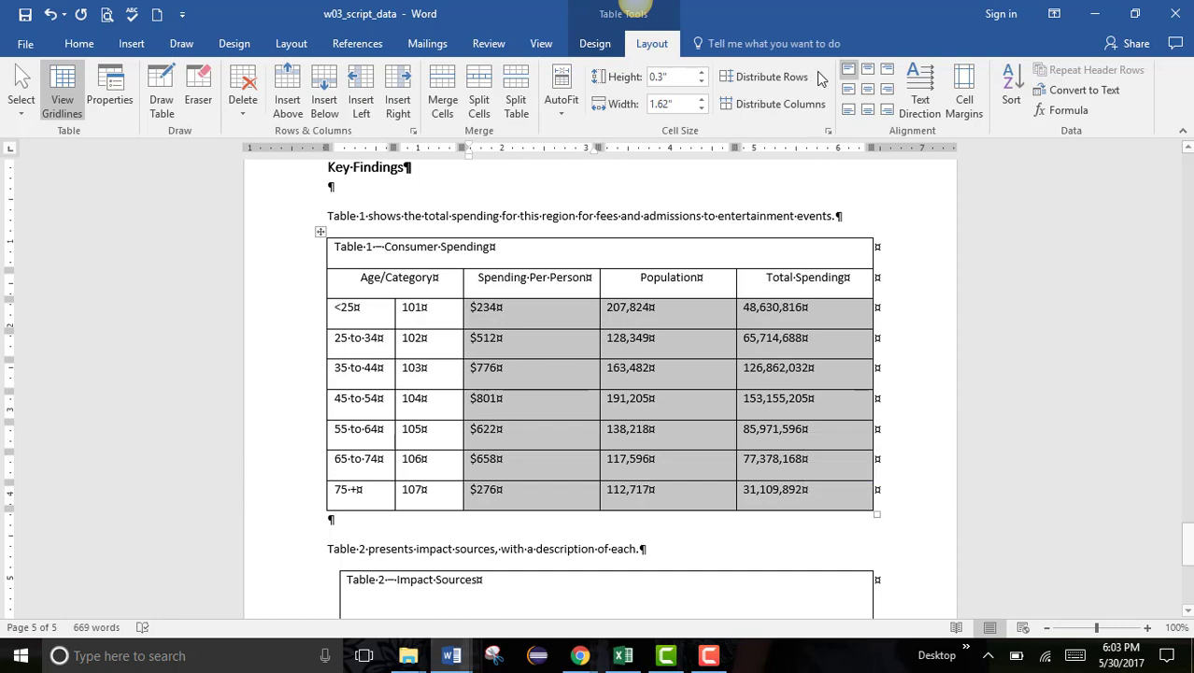
{"action": "left_click", "coordinate": [890, 88]}
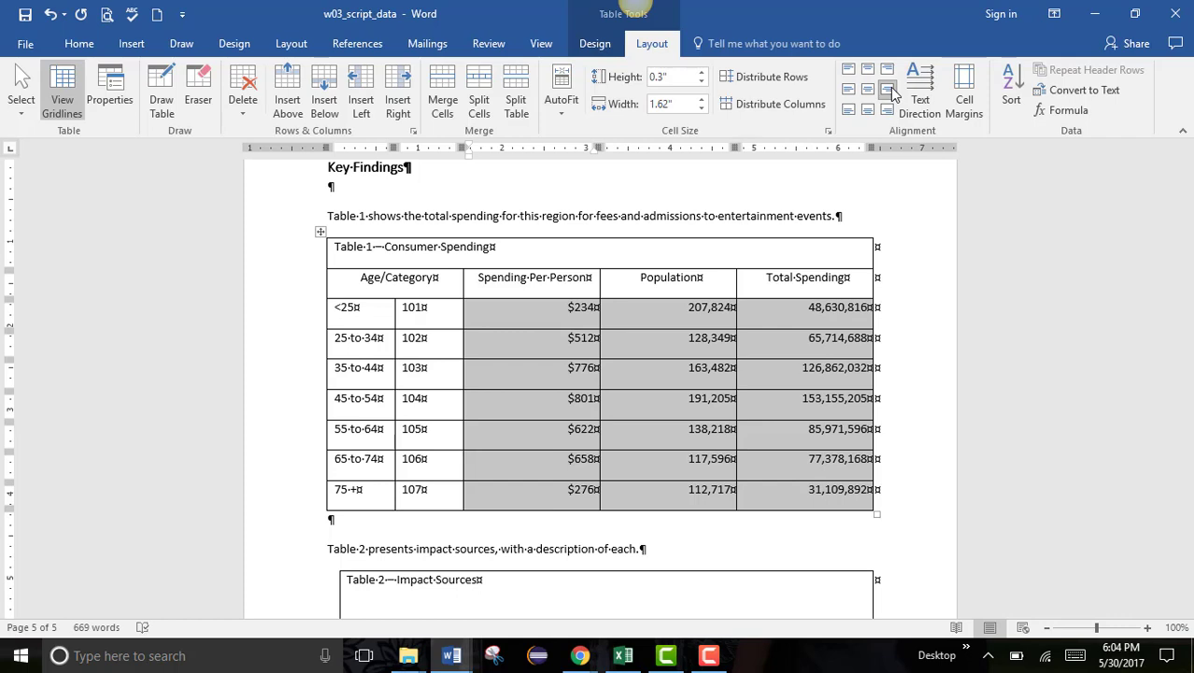
{"action": "left_click", "coordinate": [530, 278]}
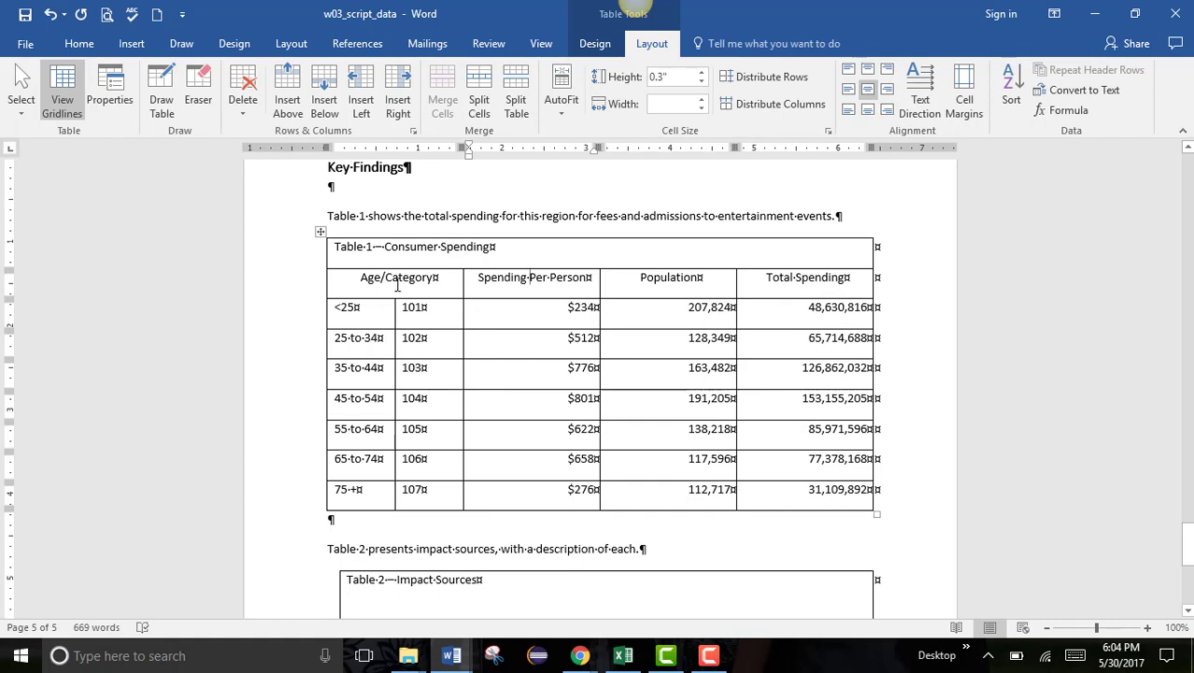
Apply the orange List Tables style with a solid header and banded rows to Table 1, without the First Column formatting.
{"action": "left_click", "coordinate": [318, 232]}
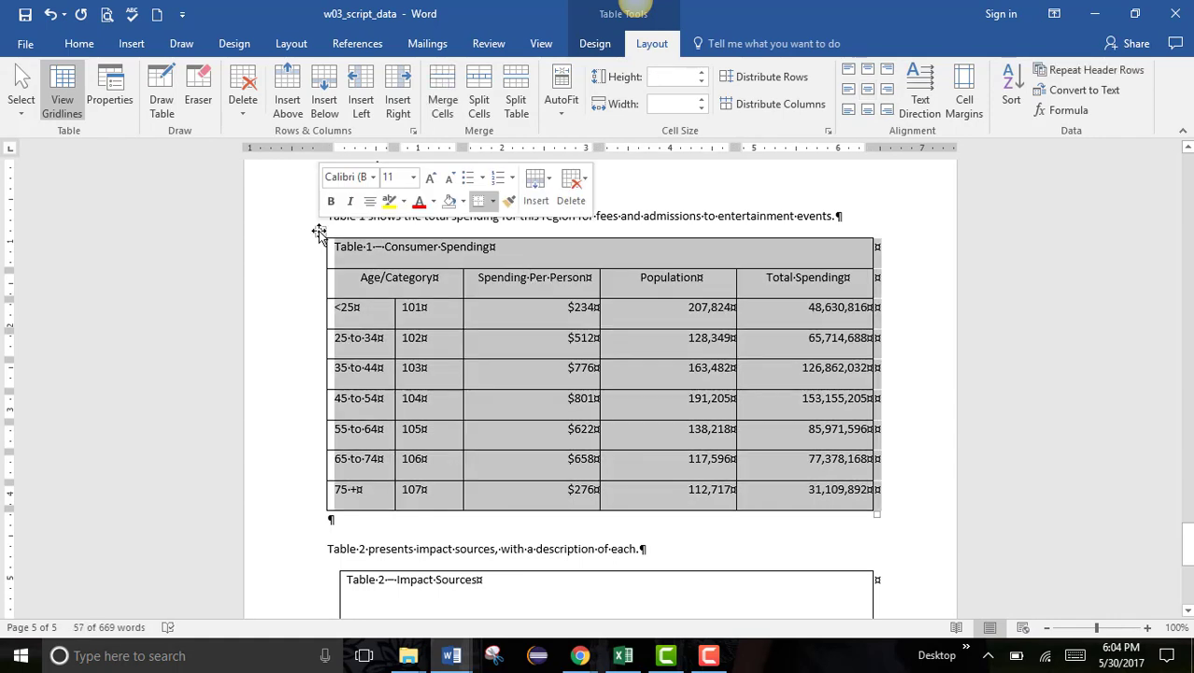
{"action": "left_click", "coordinate": [590, 47]}
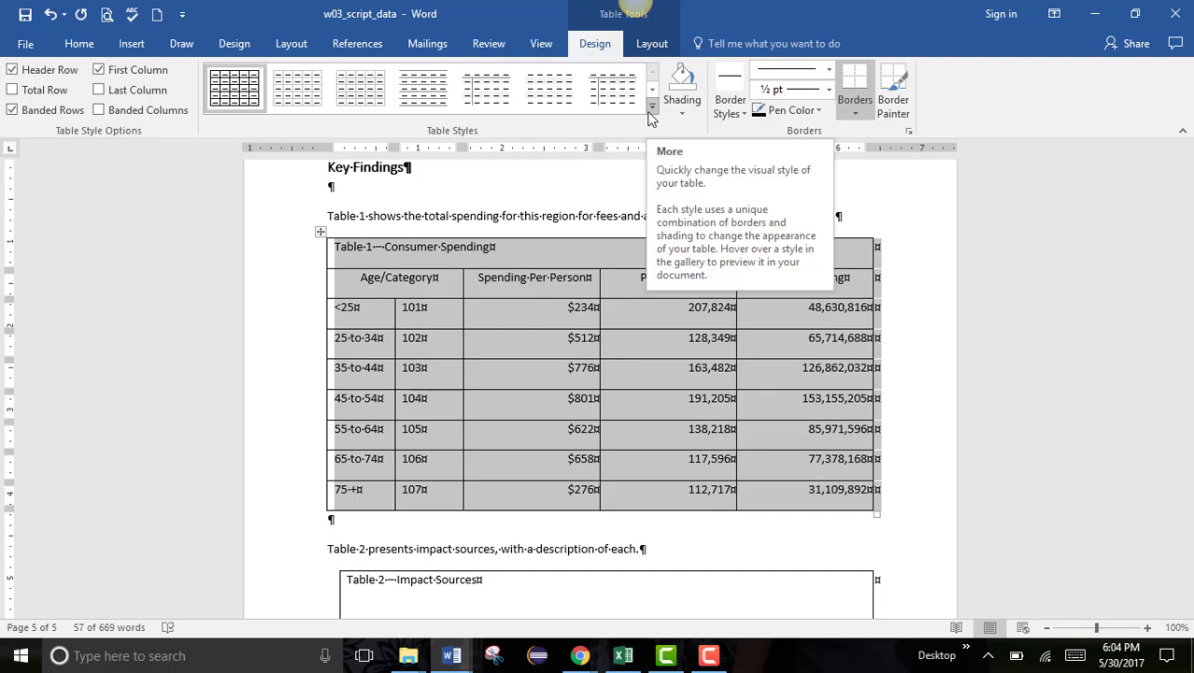
{"action": "left_click", "coordinate": [651, 110]}
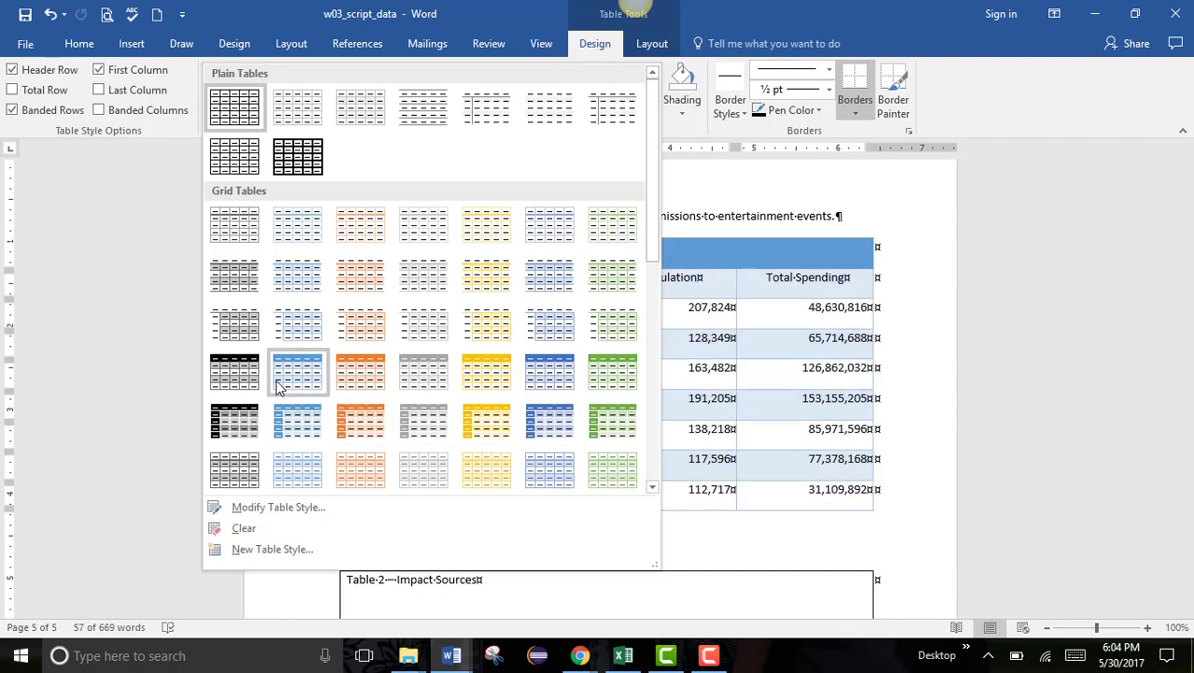
{"action": "scroll", "coordinate": [275, 370], "scroll_direction": "down", "scroll_amount": 6}
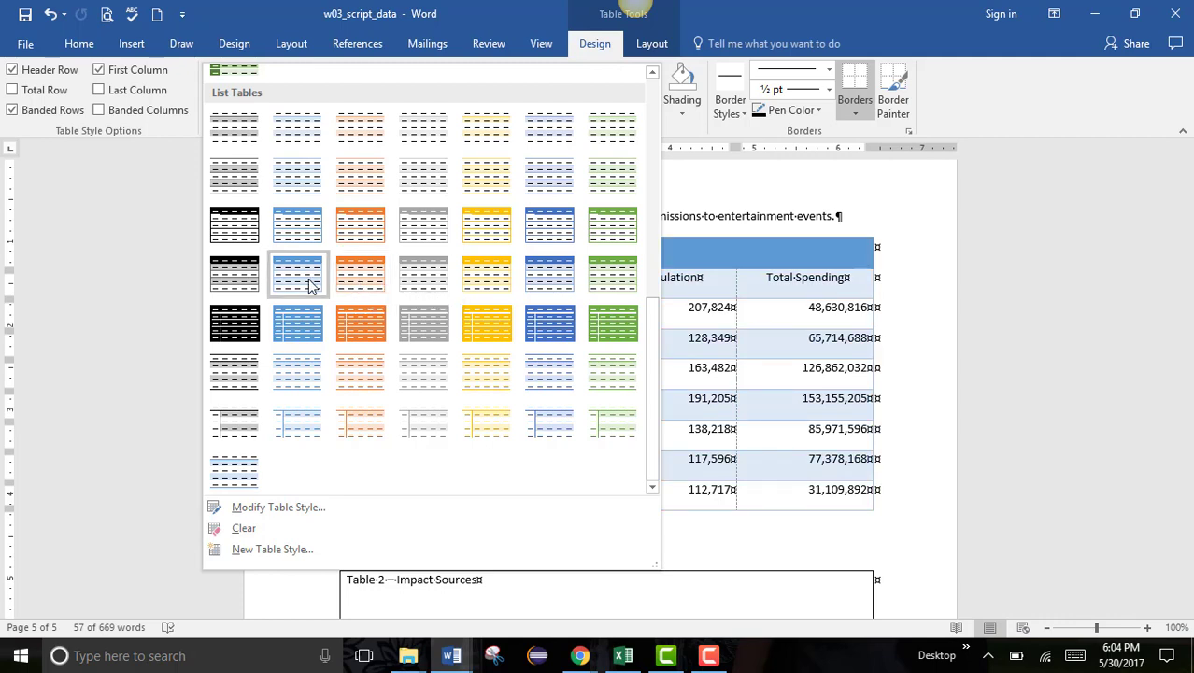
{"action": "left_click", "coordinate": [356, 280]}
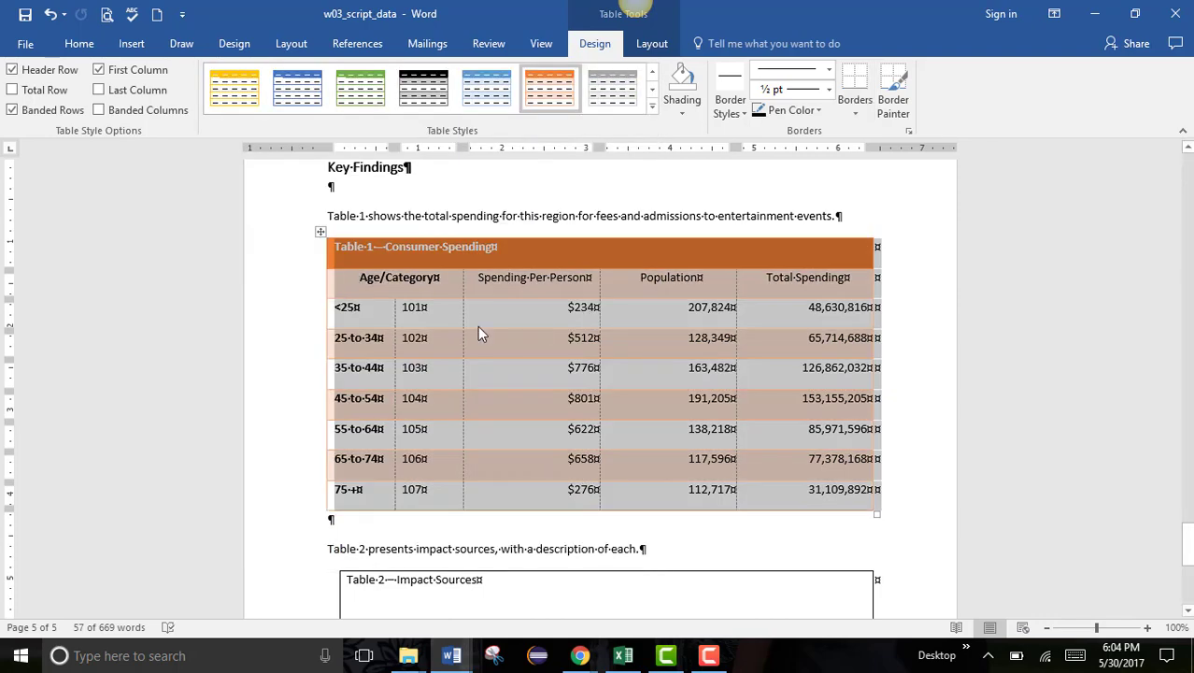
{"action": "left_click", "coordinate": [503, 310]}
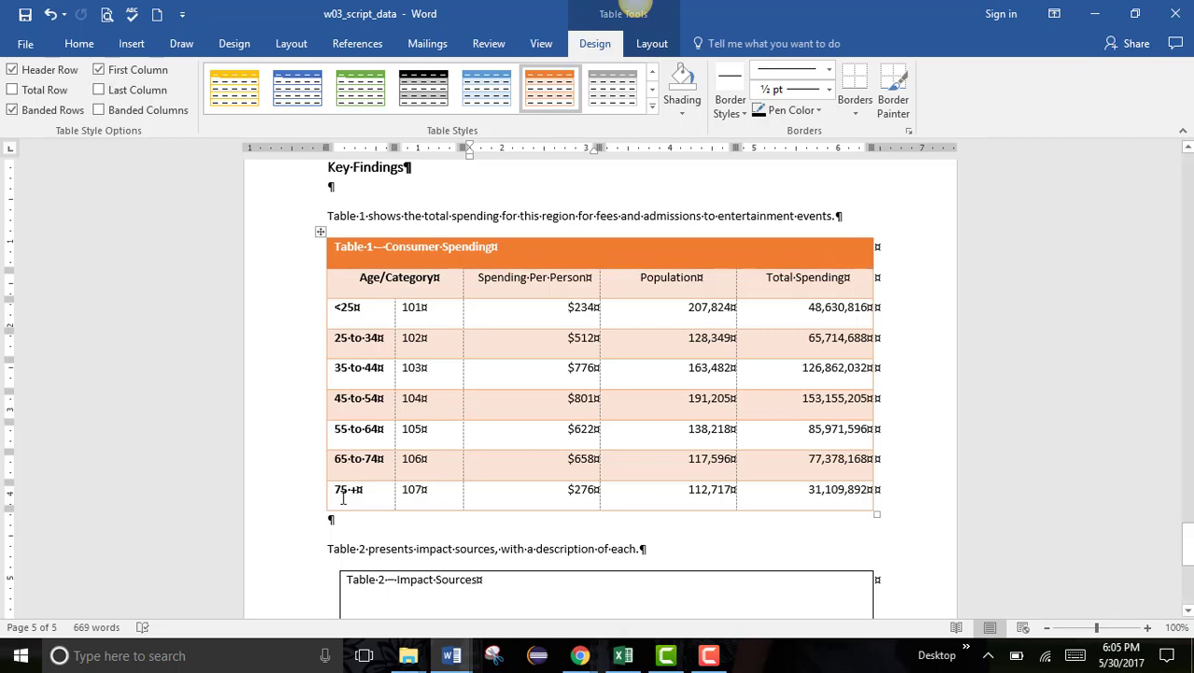
{"action": "left_click", "coordinate": [99, 70]}
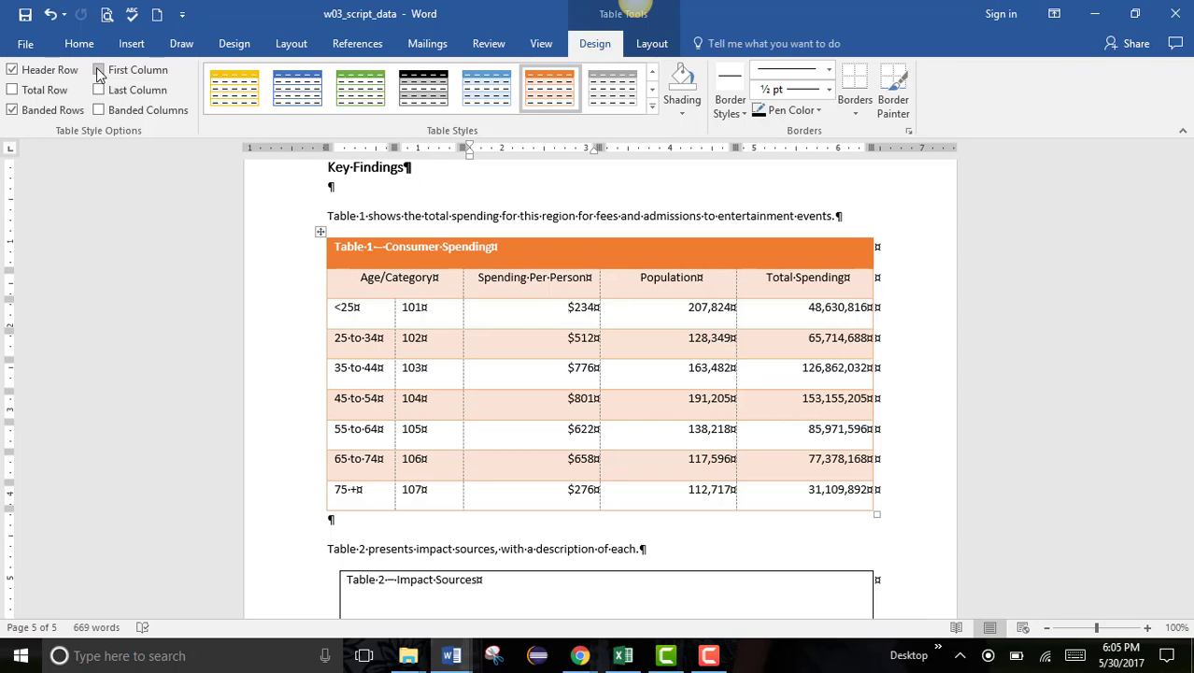
Try Table 1 without banded rows and with banded columns, restoring the original banding after each.
{"action": "left_click", "coordinate": [12, 110]}
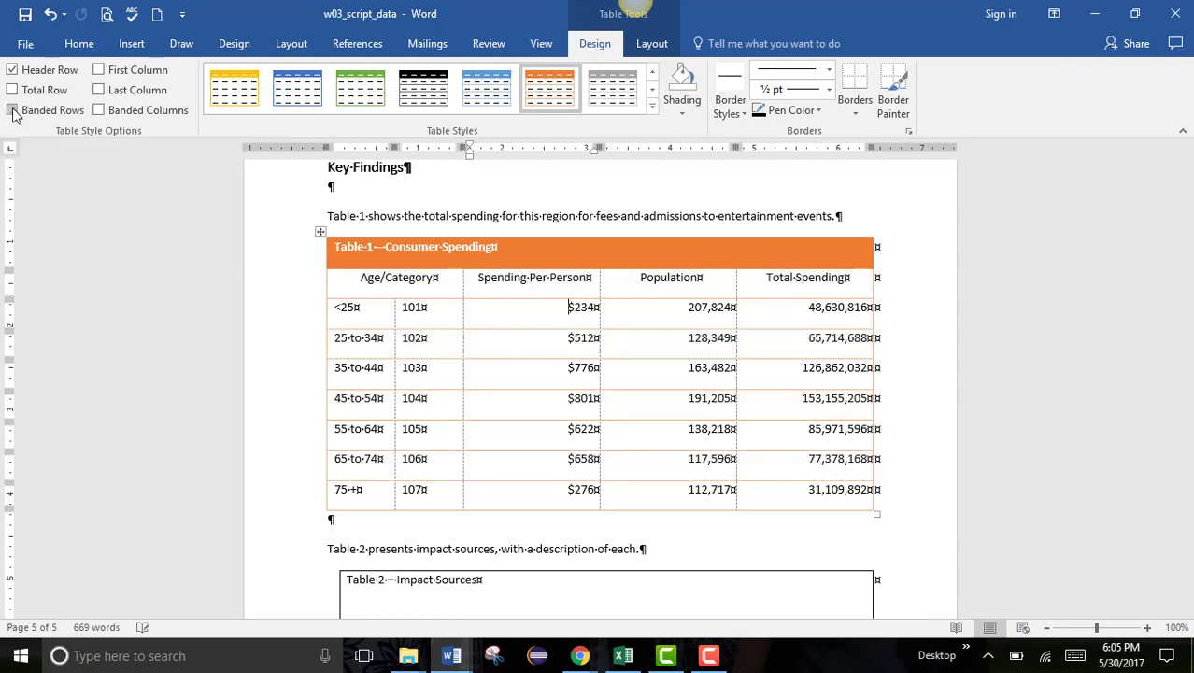
{"action": "left_click", "coordinate": [12, 111]}
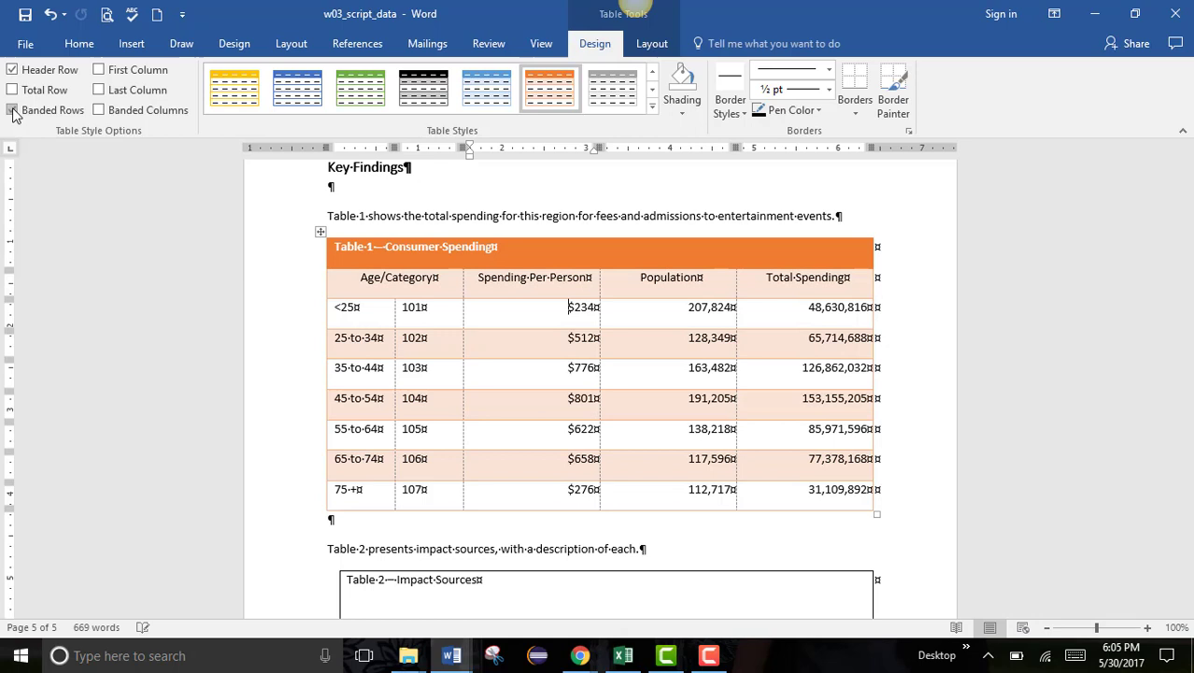
{"action": "left_click", "coordinate": [103, 111]}
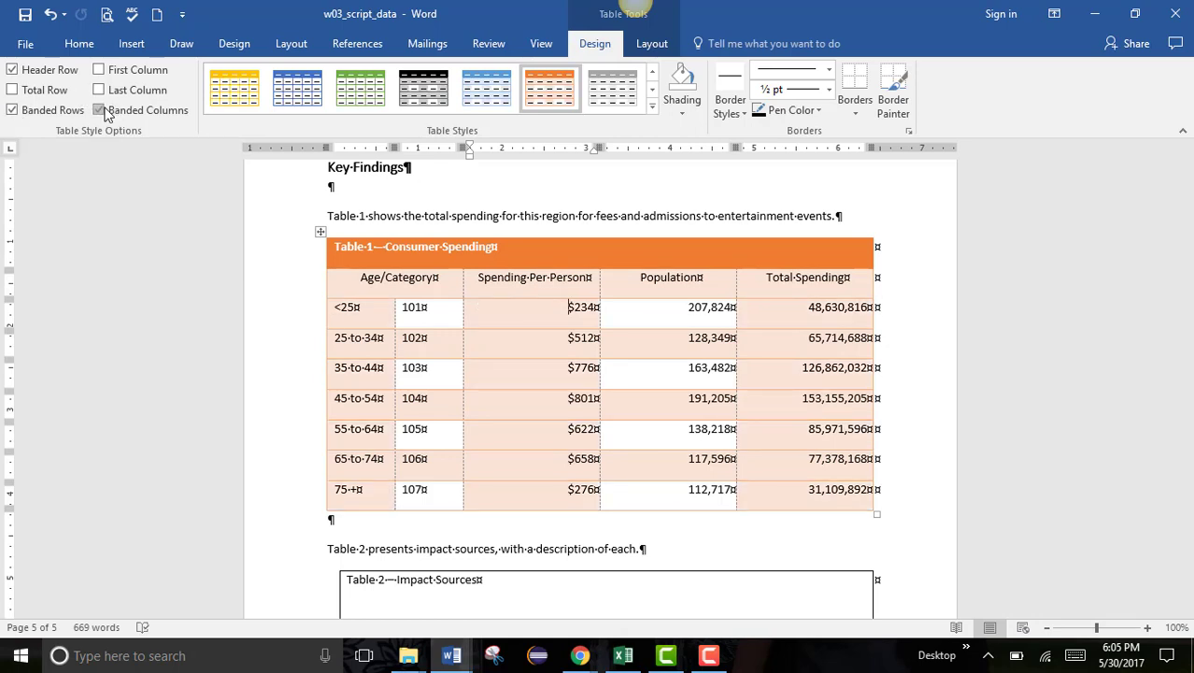
{"action": "left_click", "coordinate": [105, 112]}
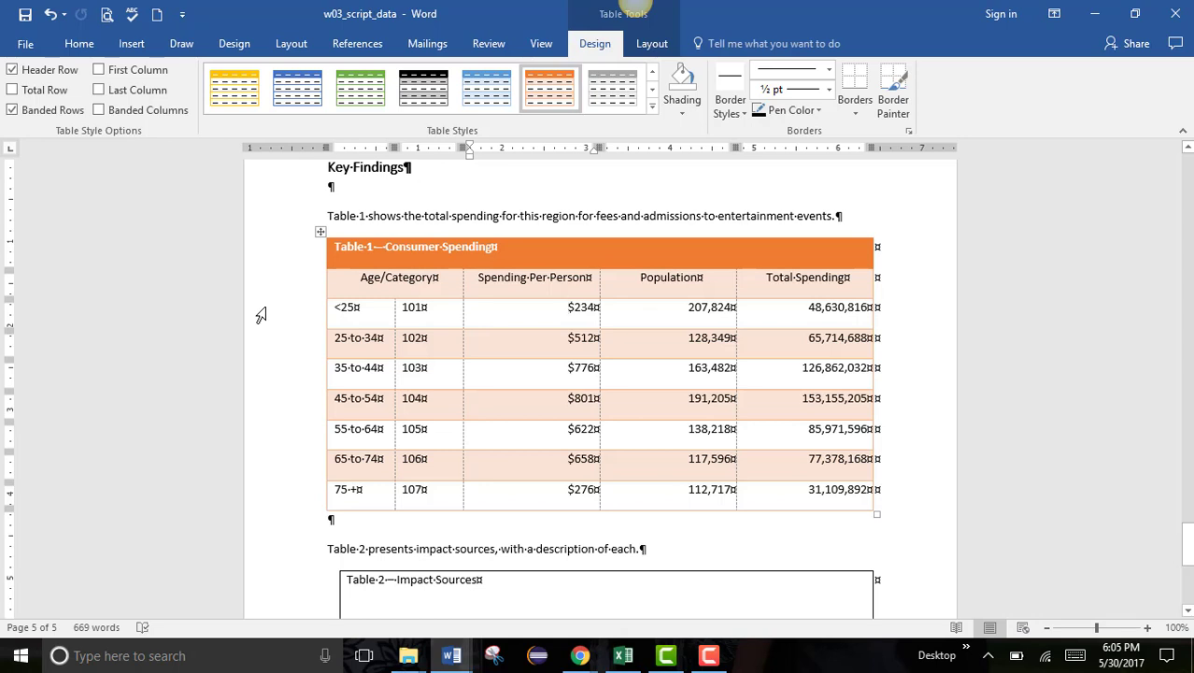
Center the whole of Table 1 horizontally on the page through its table properties.
{"action": "left_click", "coordinate": [319, 233]}
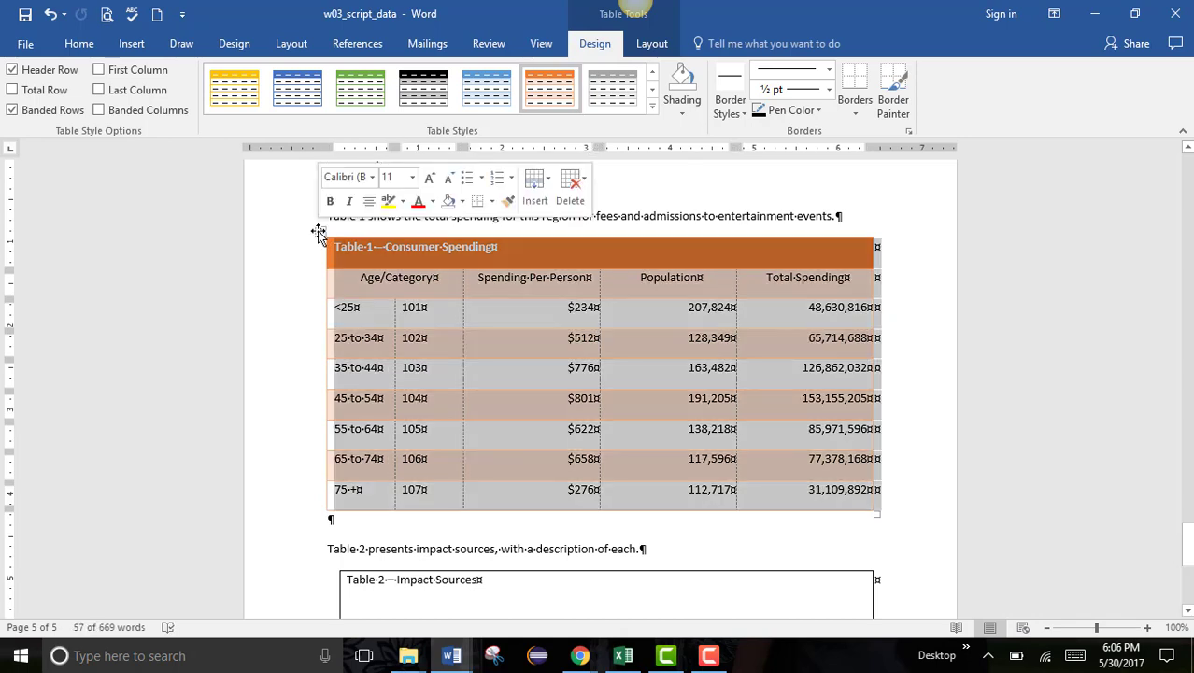
{"action": "left_click", "coordinate": [652, 44]}
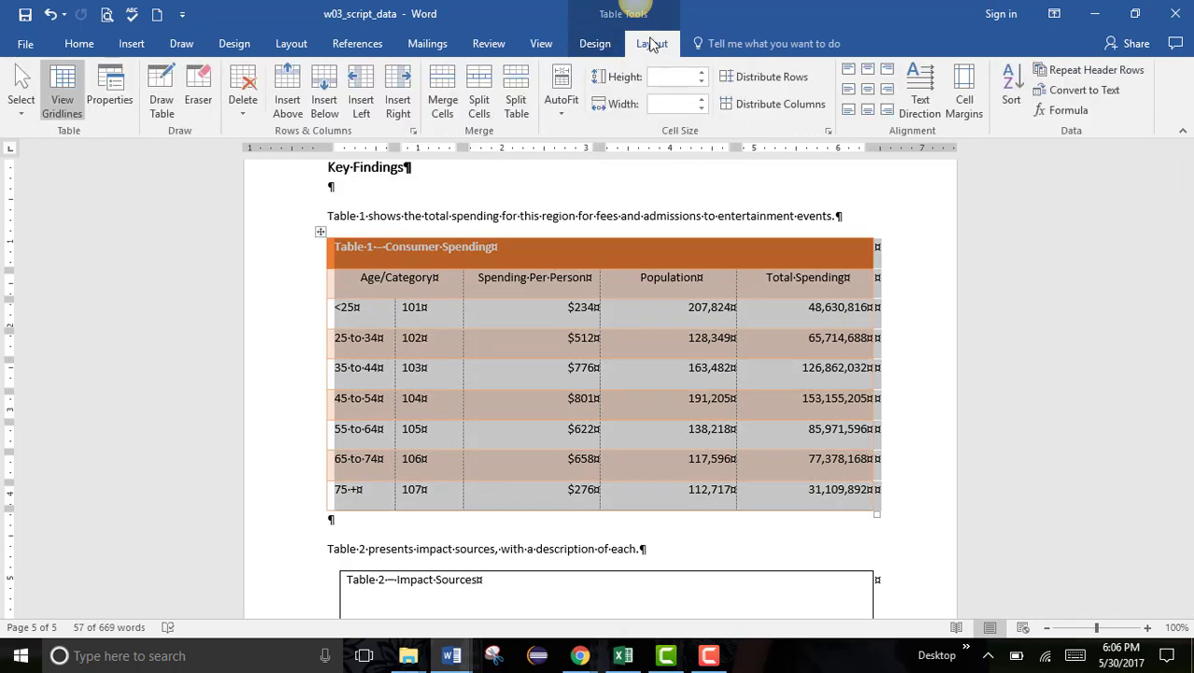
{"action": "left_click", "coordinate": [106, 95]}
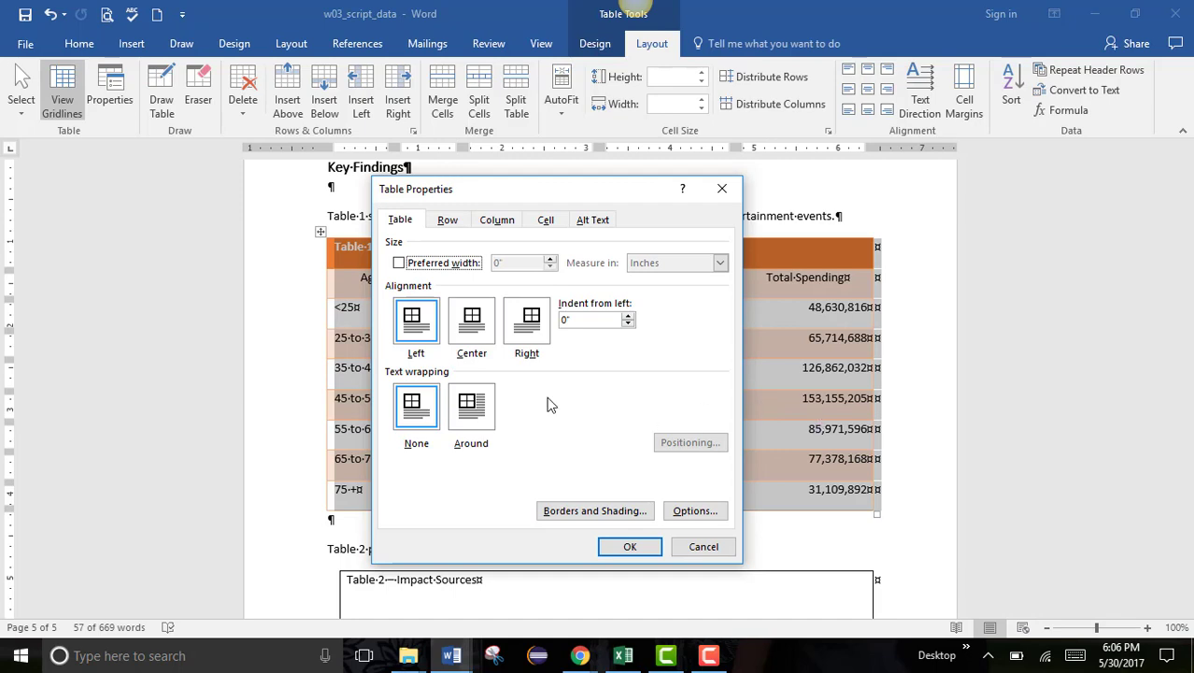
{"action": "left_click", "coordinate": [474, 327]}
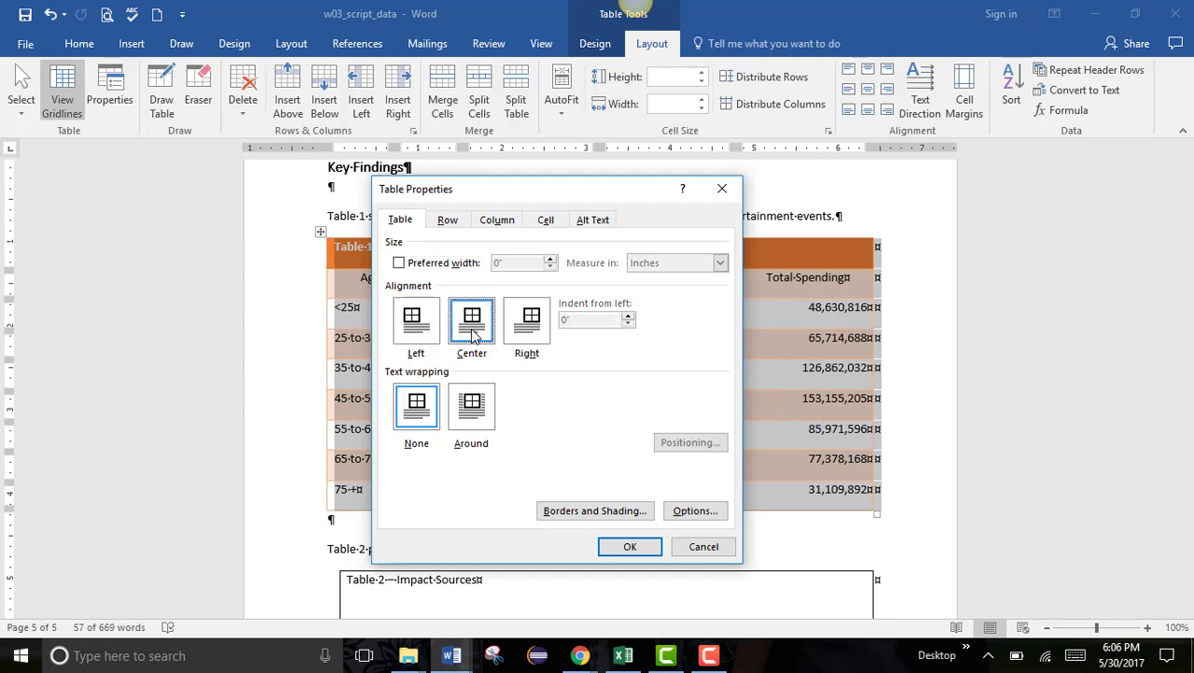
{"action": "left_click", "coordinate": [632, 548]}
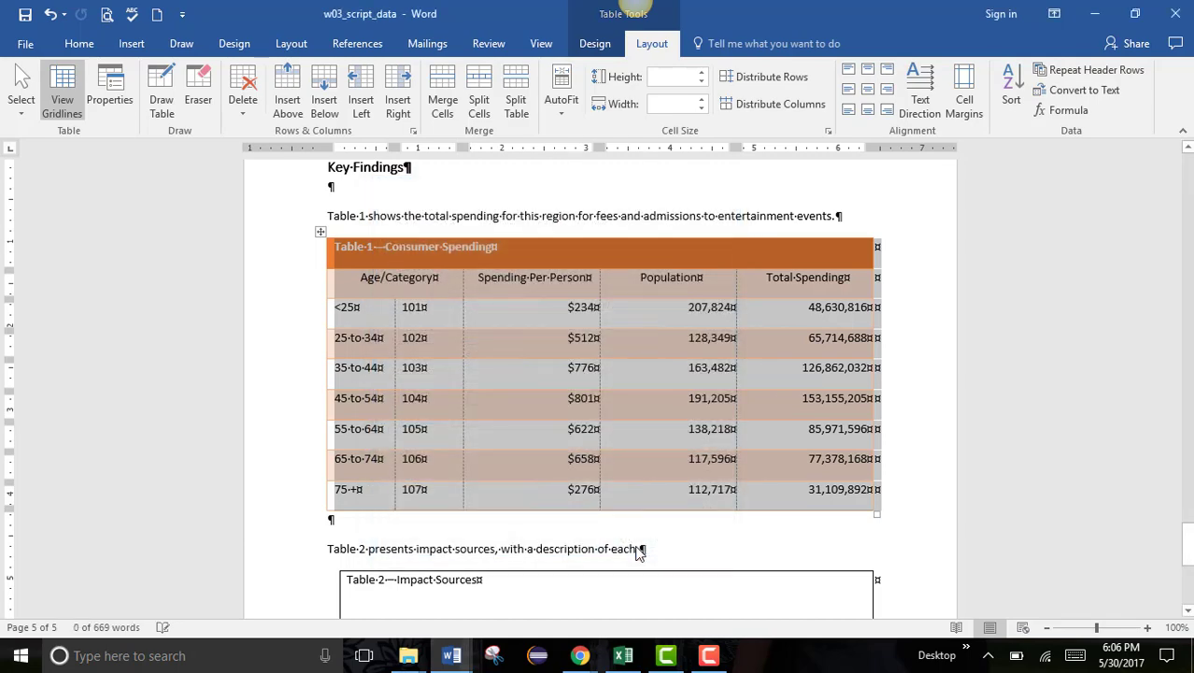